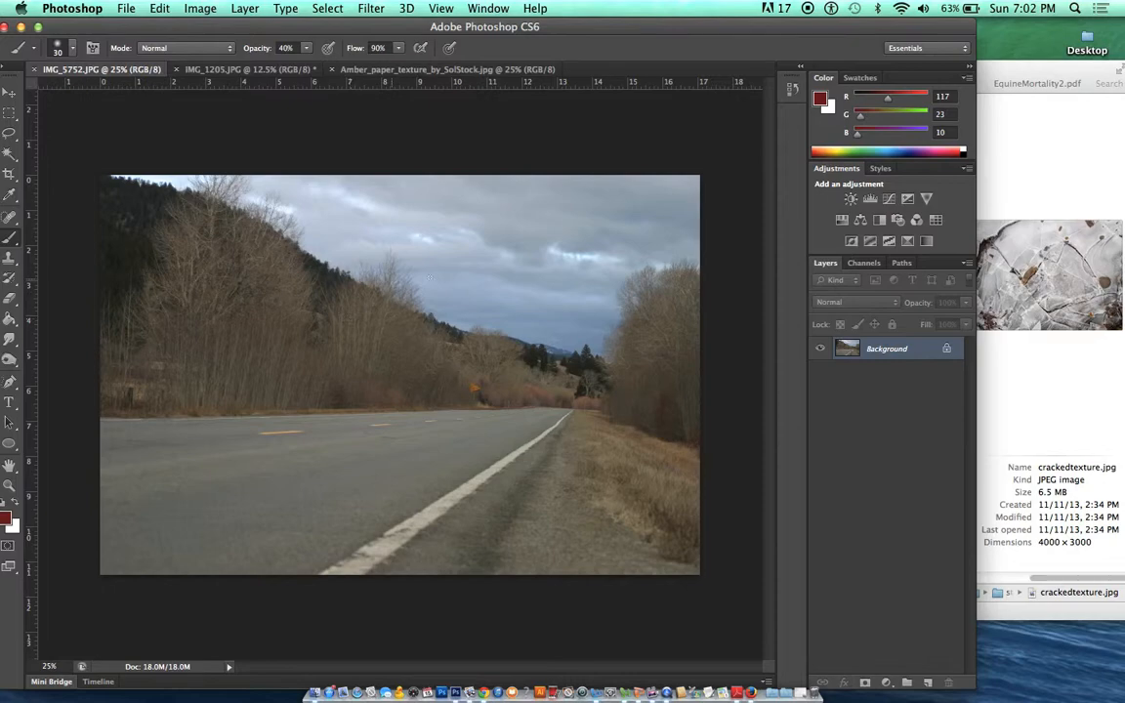
- Try pasting a wide rectangular section of the Amber paper texture onto the IMG_5752 road photo, and undo the paste
{"action": "left_click", "coordinate": [400, 69]}
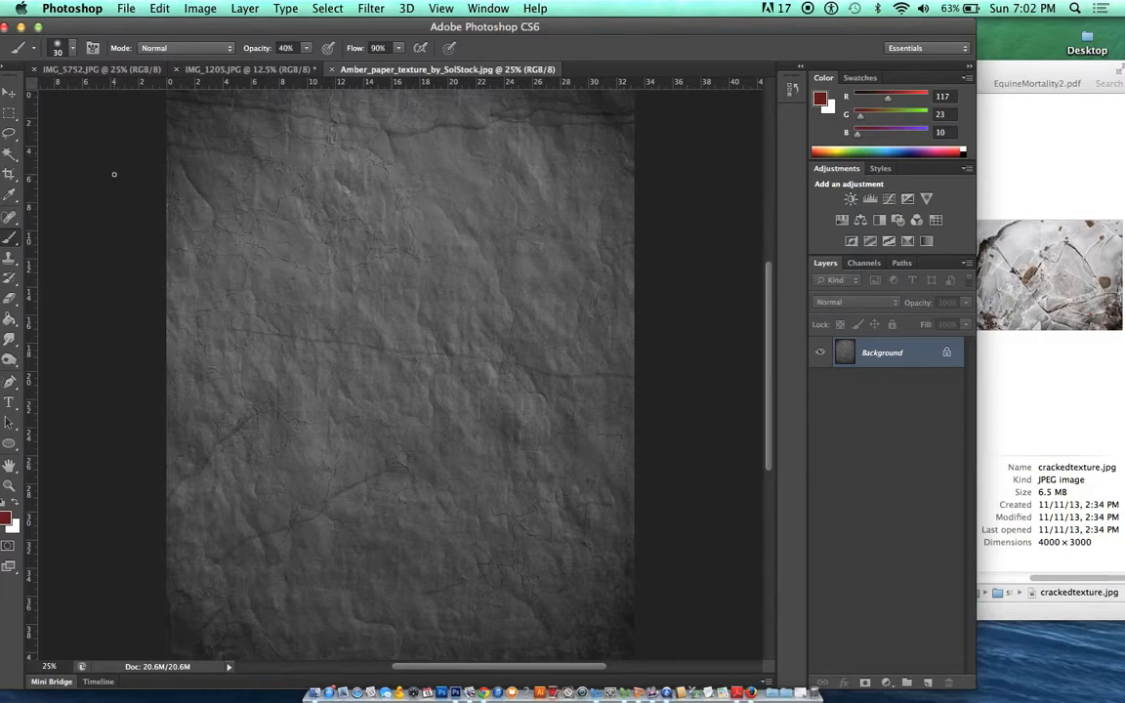
{"action": "left_click", "coordinate": [9, 114]}
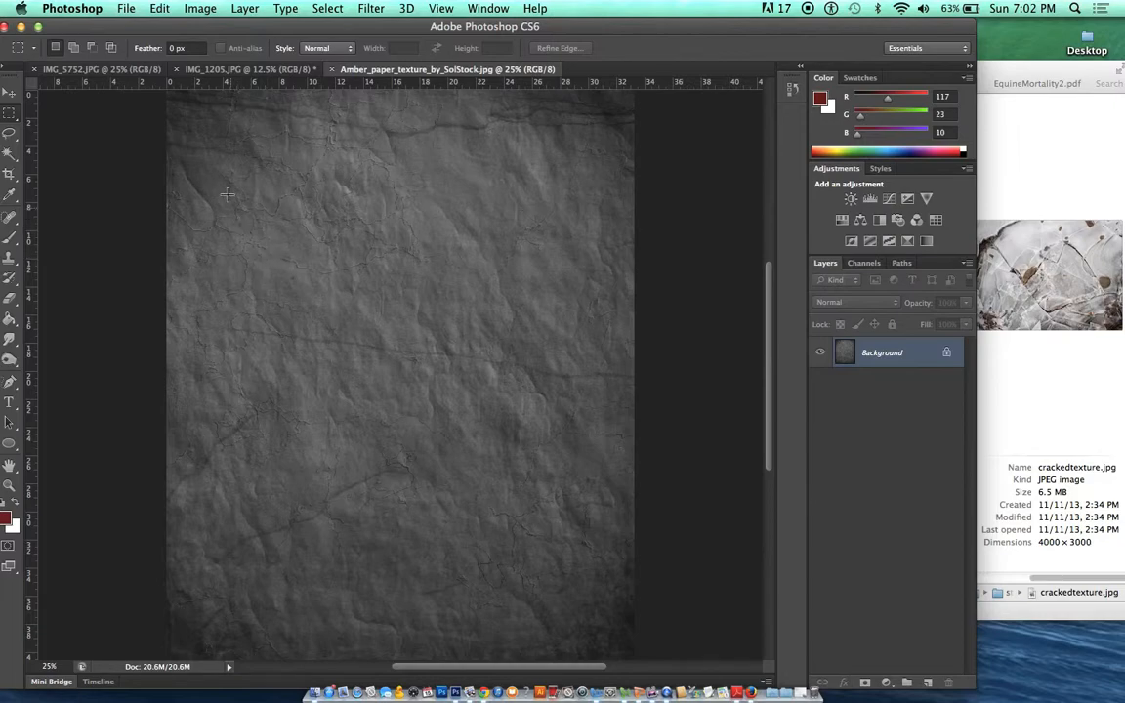
{"action": "left_click_drag", "start_coordinate": [194, 176], "coordinate": [597, 364]}
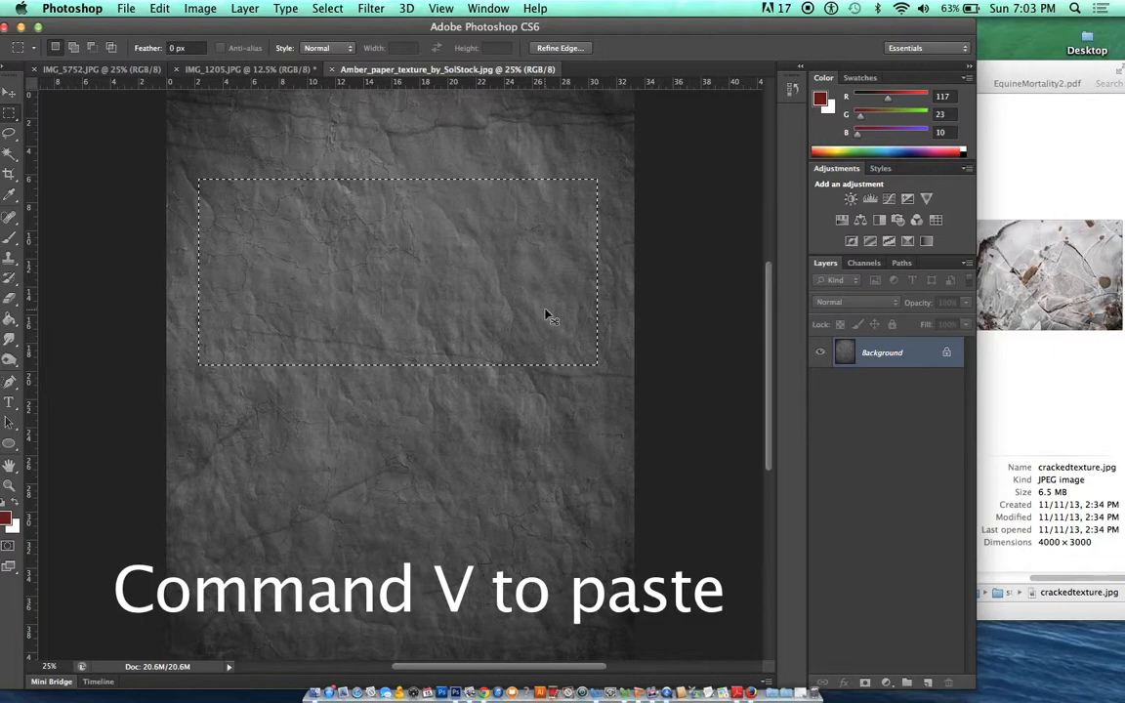
{"action": "key", "text": "super+v"}
{"action": "left_click", "coordinate": [124, 74]}
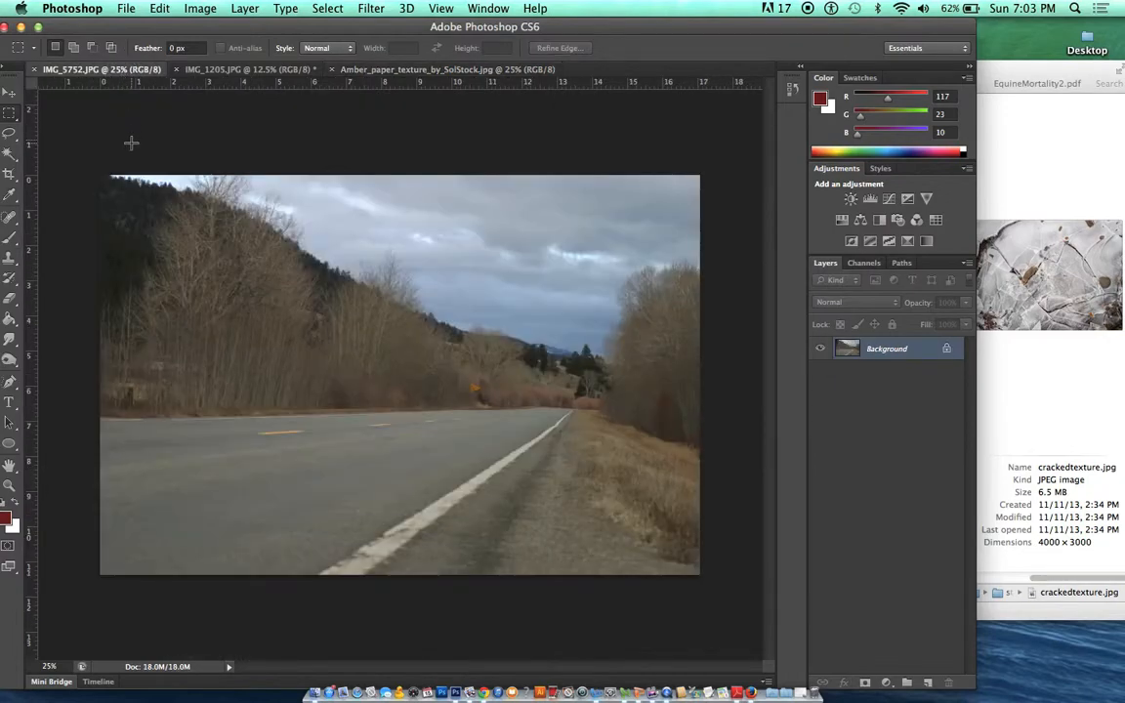
{"action": "key", "text": "super+v"}
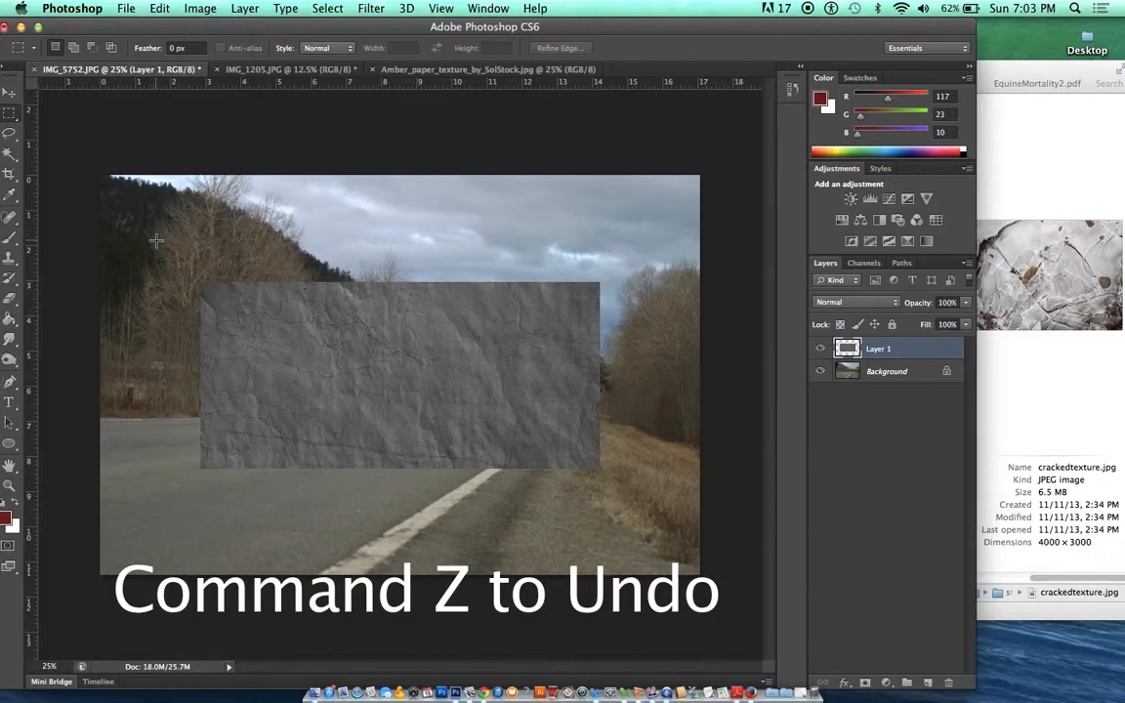
{"action": "key", "text": "super+z"}
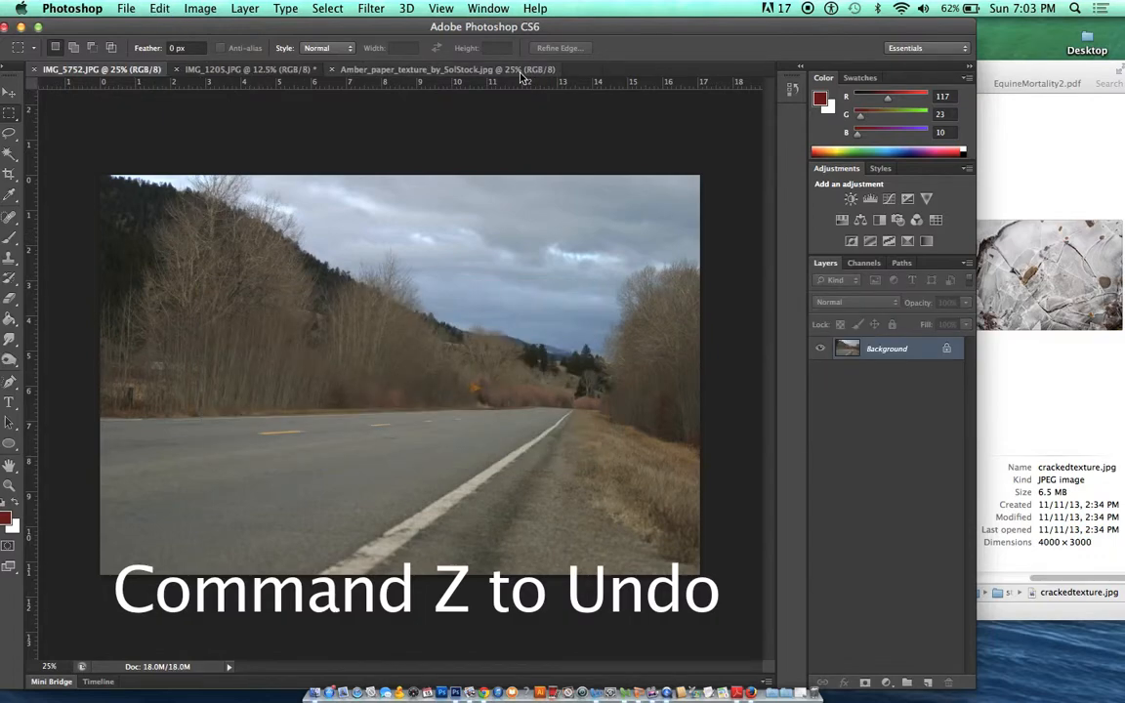
- Copy nearly the whole Amber paper texture with a rectangular selection and paste it onto the IMG_5752 road photo
{"action": "left_click", "coordinate": [528, 71]}
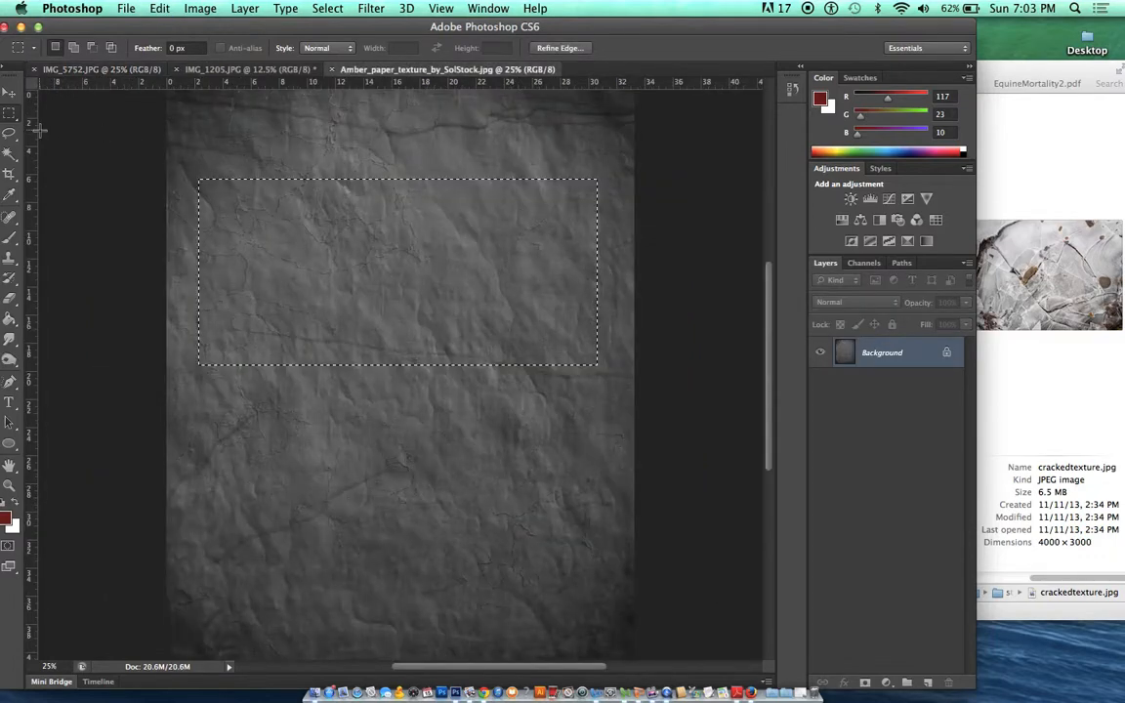
{"action": "left_click_drag", "start_coordinate": [184, 114], "coordinate": [617, 637]}
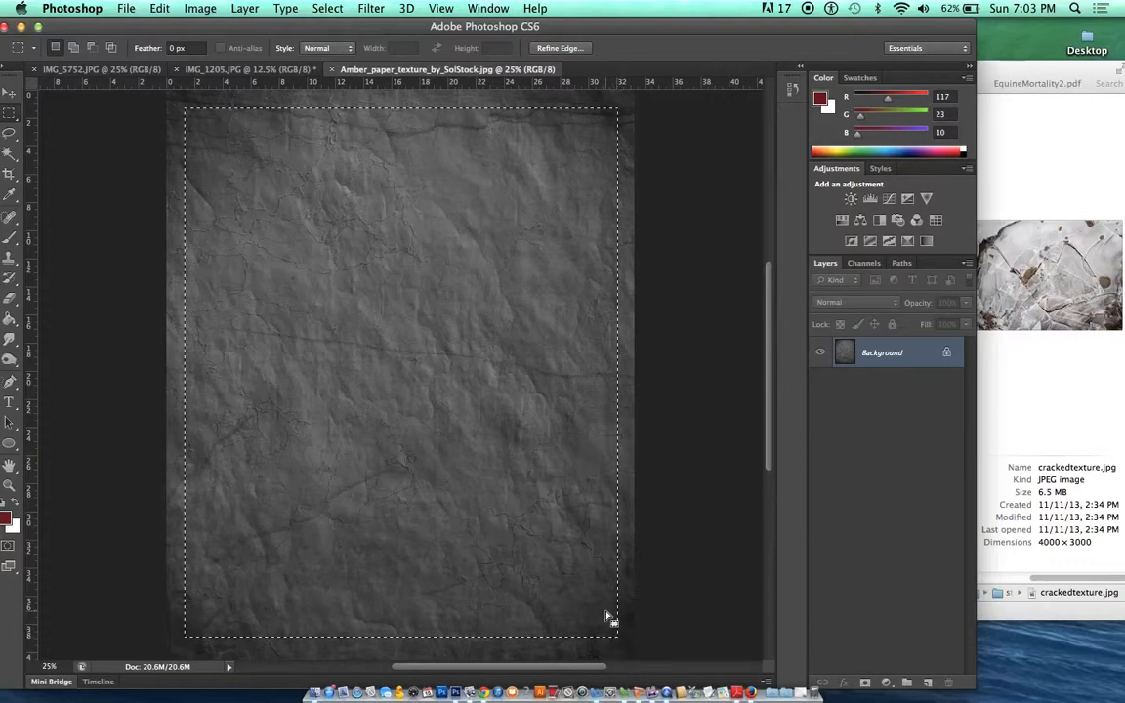
{"action": "key", "text": "super+c"}
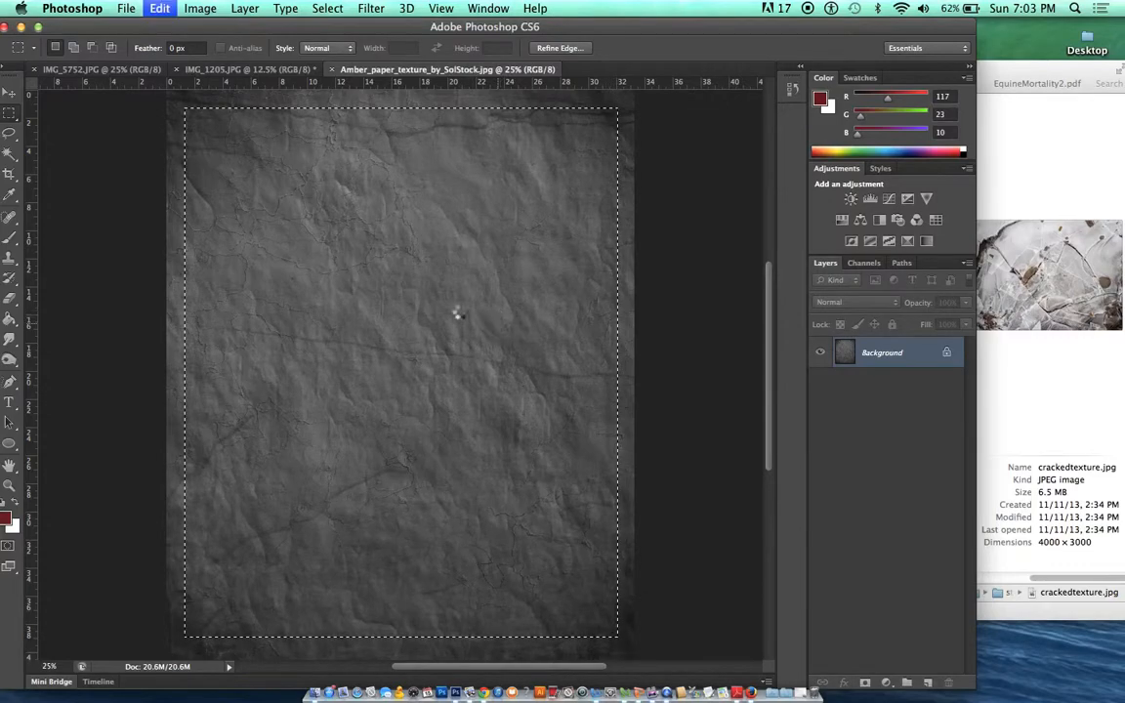
{"action": "left_click", "coordinate": [123, 71]}
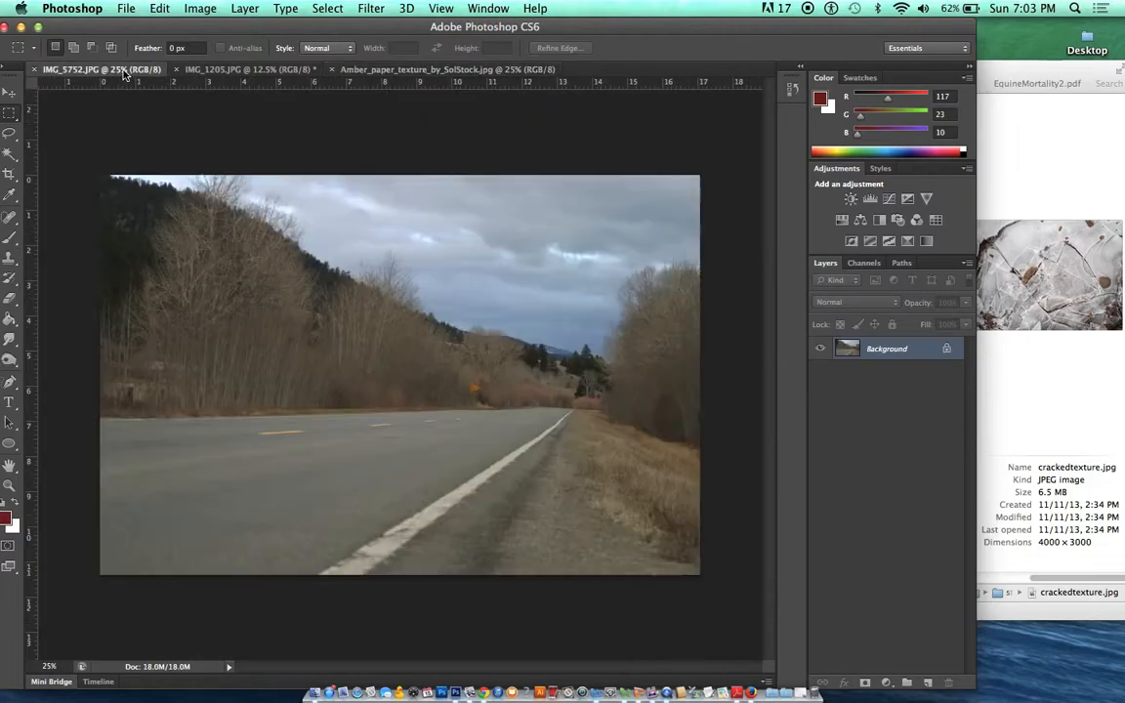
{"action": "key", "text": "super+v"}
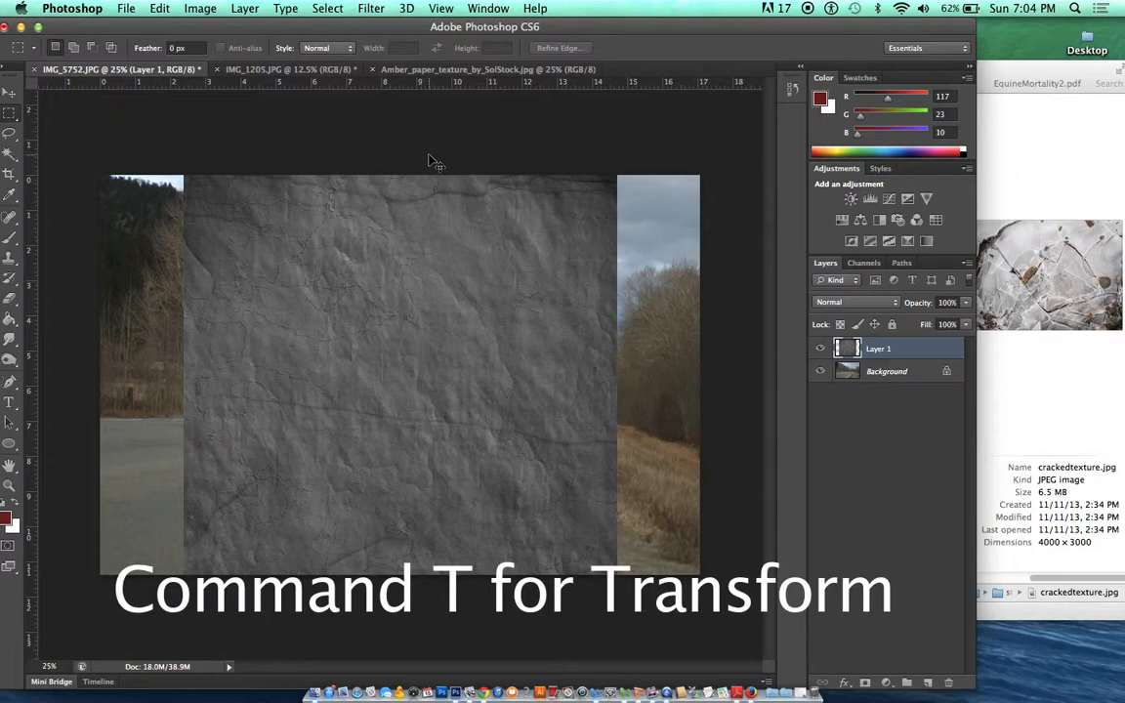
- Rotate the pasted texture about a quarter turn clockwise and move it to cover the photo from its left edge
{"action": "key", "text": "super+t"}
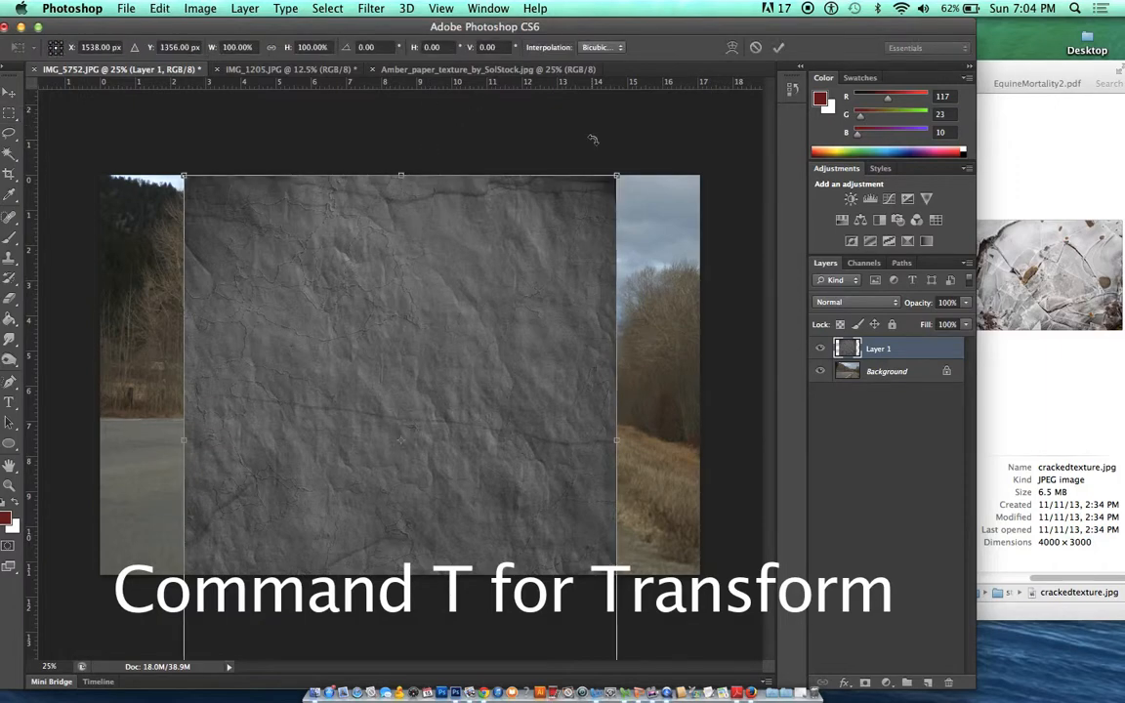
{"action": "left_click_drag", "start_coordinate": [628, 155], "coordinate": [573, 540]}
{"action": "left_click_drag", "start_coordinate": [470, 436], "coordinate": [430, 377]}
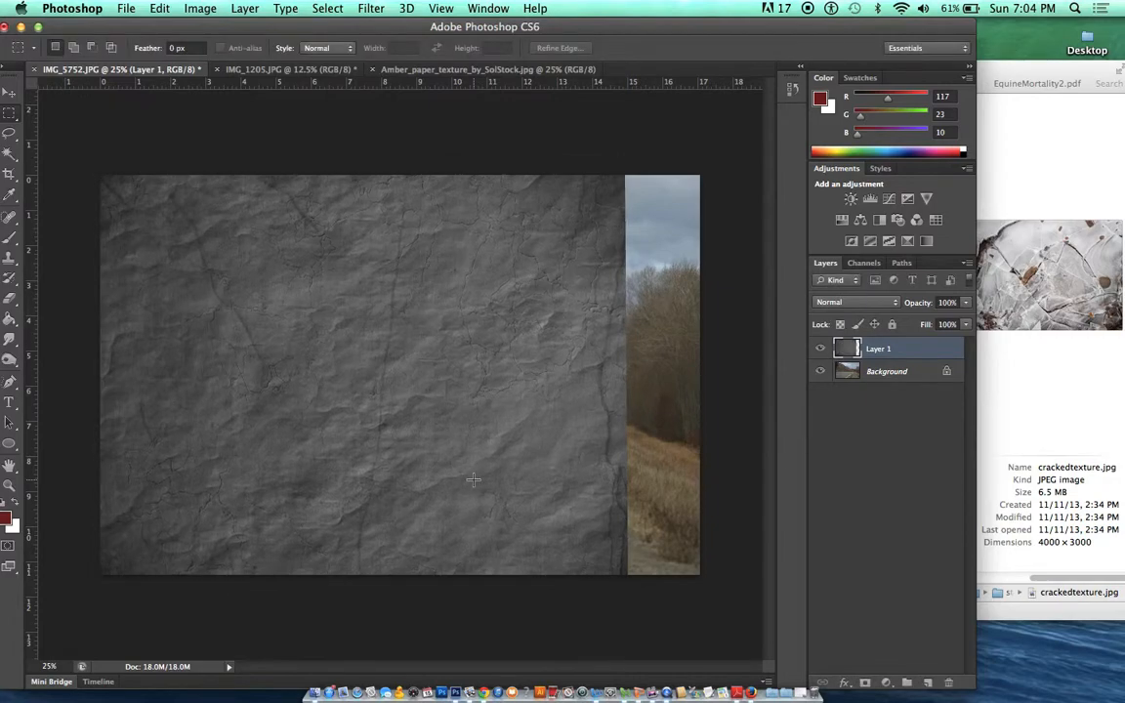
- Duplicate the texture layer and move the copy right to cover the uncovered strip of the photo
{"action": "key", "text": "super+j"}
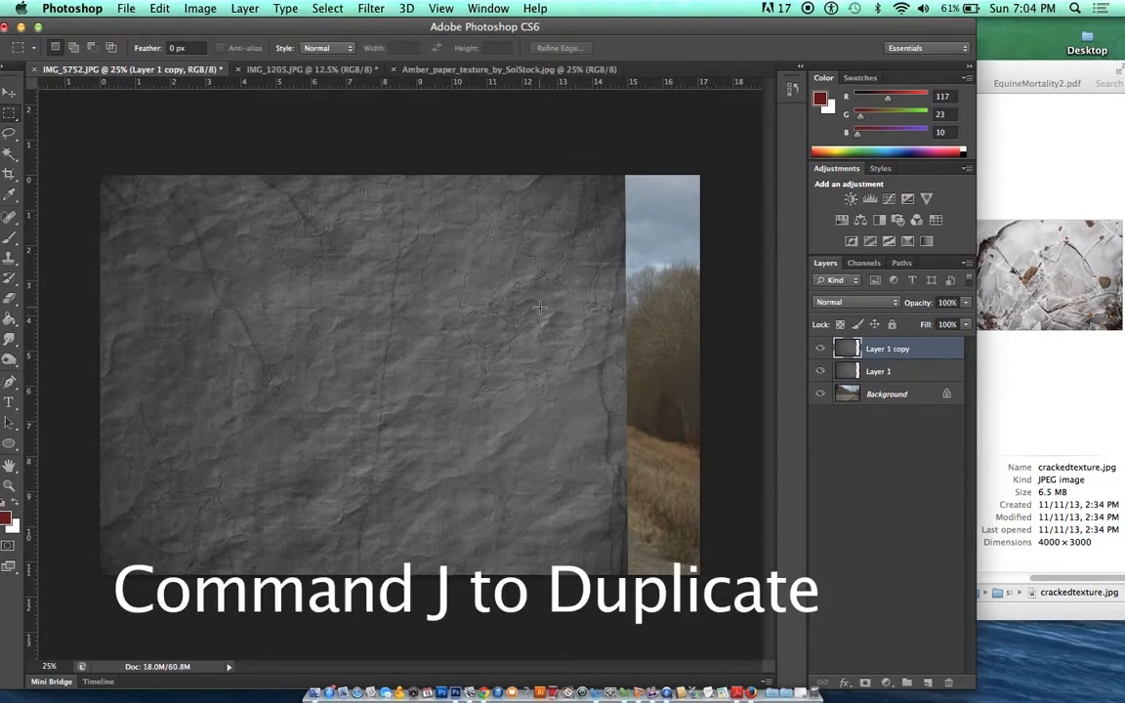
{"action": "key", "text": "v"}
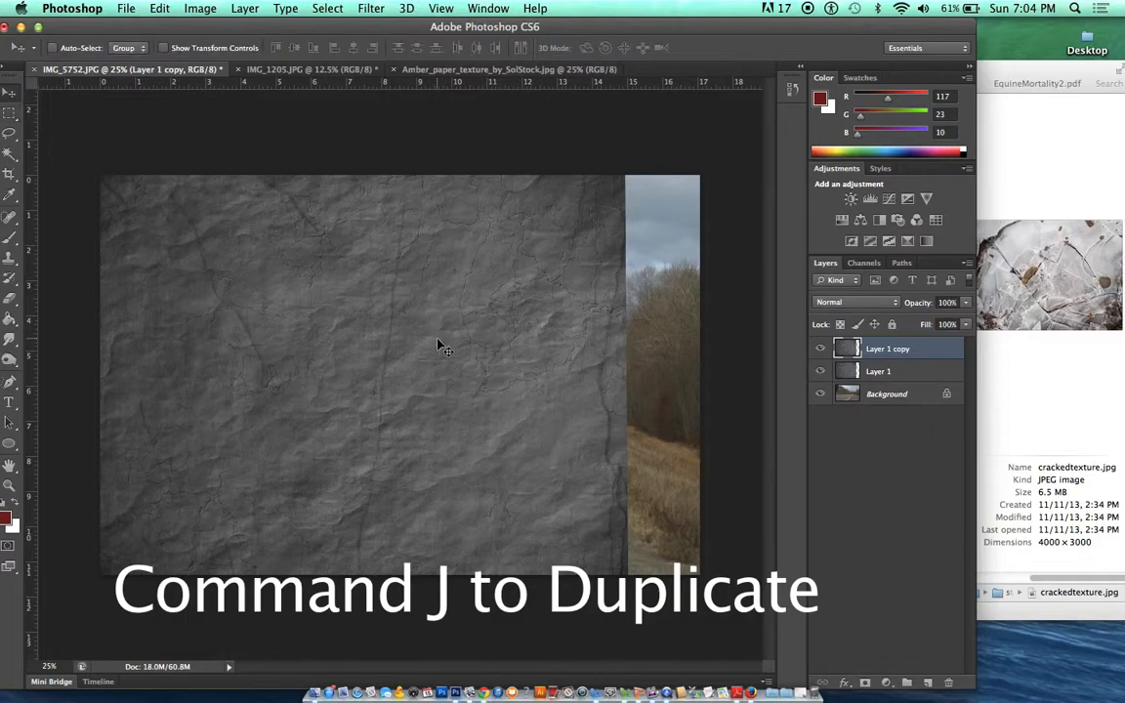
{"action": "left_click_drag", "start_coordinate": [430, 368], "coordinate": [639, 355]}
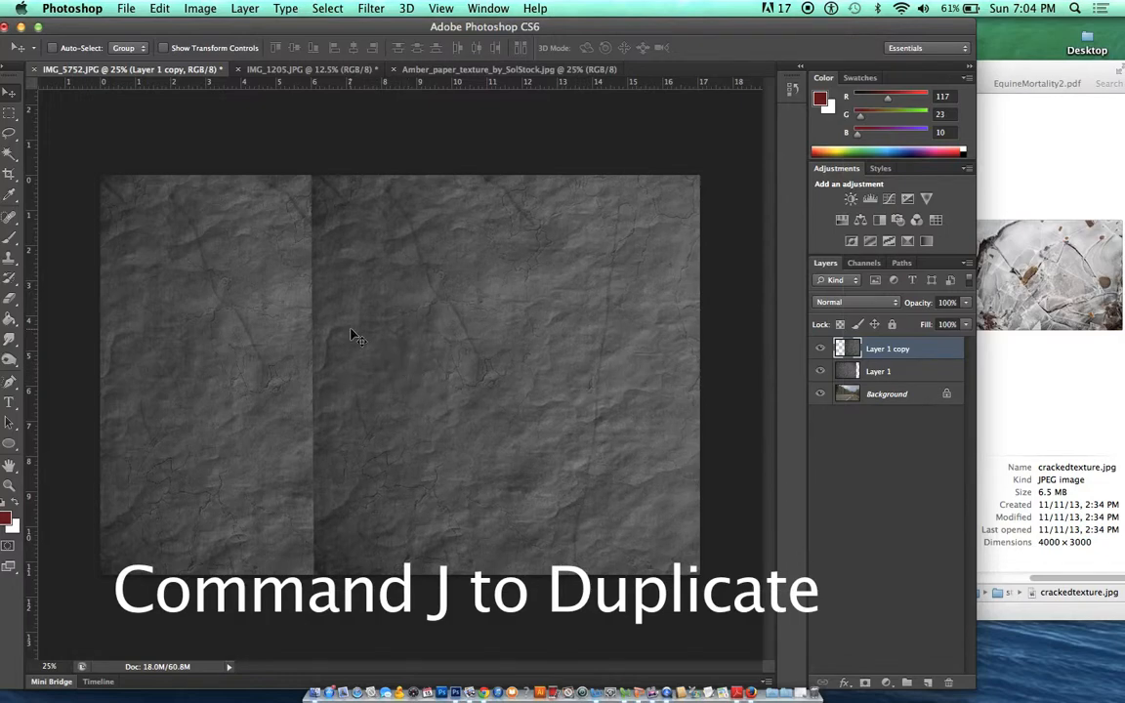
- Blend the vertical seam between the two texture pieces using the Eraser at 0% hardness, with the brush enlarged to 400 and 700 px
{"action": "key", "text": "e"}
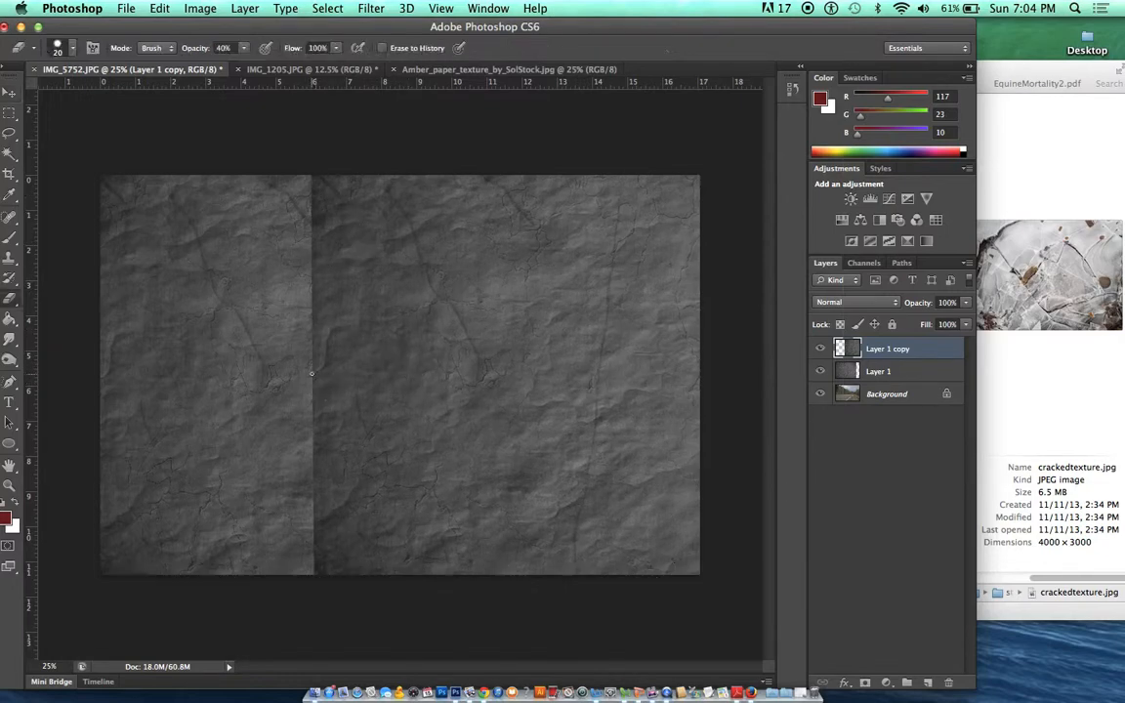
{"action": "left_click", "coordinate": [65, 47]}
{"action": "left_click_drag", "start_coordinate": [63, 129], "coordinate": [12, 131]}
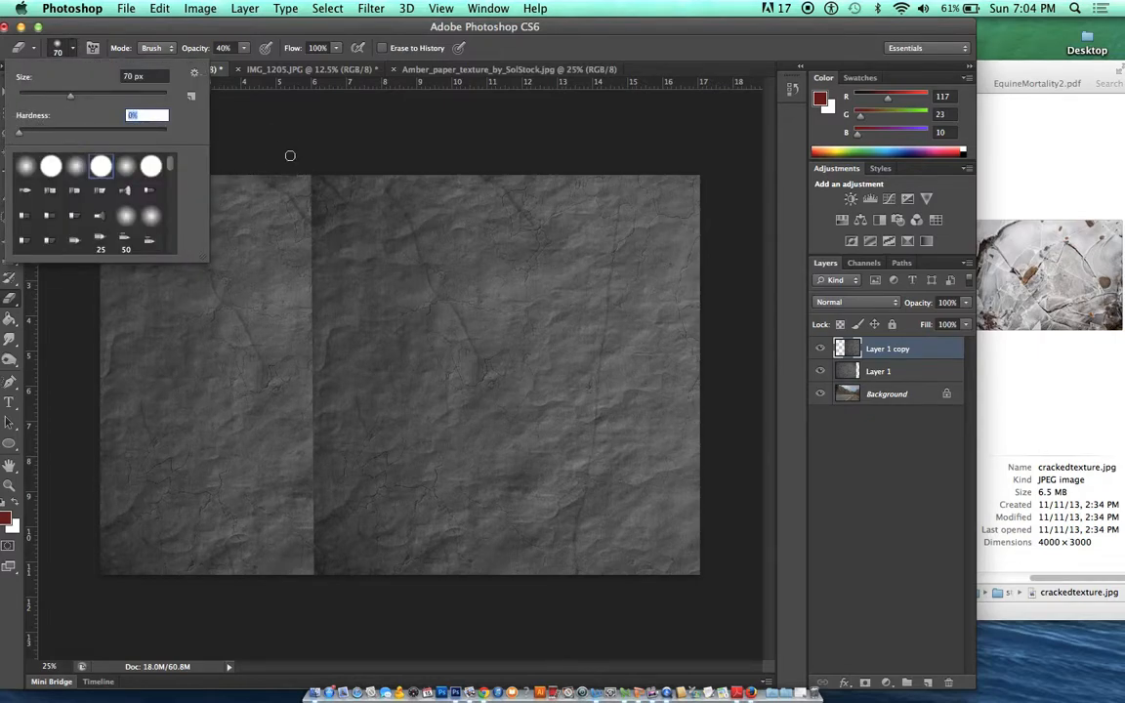
{"action": "key", "text": "Return"}
{"action": "key", "text": "bracketright"}
{"action": "key", "text": "bracketright"}
{"action": "key", "text": "bracketright"}
{"action": "key", "text": "bracketright"}
{"action": "key", "text": "bracketright"}
{"action": "key", "text": "bracketright"}
{"action": "key", "text": "bracketright"}
{"action": "key", "text": "bracketright"}
{"action": "key", "text": "bracketright"}
{"action": "key", "text": "bracketright"}
{"action": "key", "text": "bracketright"}
{"action": "key", "text": "bracketright"}
{"action": "key", "text": "bracketright"}
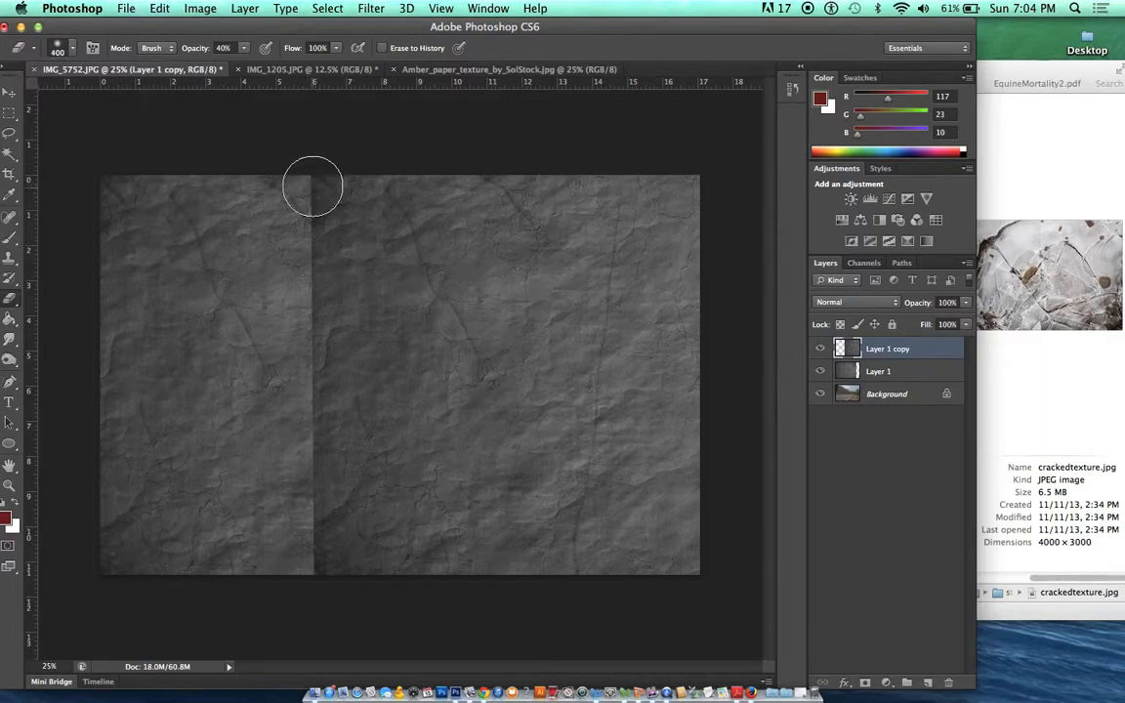
{"action": "mouse_move", "coordinate": [311, 174]}
{"action": "left_mouse_down"}
{"action": "mouse_move", "coordinate": [325, 372]}
{"action": "mouse_move", "coordinate": [308, 541]}
{"action": "mouse_move", "coordinate": [323, 171]}
{"action": "mouse_move", "coordinate": [299, 341]}
{"action": "mouse_move", "coordinate": [309, 185]}
{"action": "mouse_move", "coordinate": [292, 375]}
{"action": "left_mouse_up"}
{"action": "mouse_move", "coordinate": [282, 517]}
{"action": "left_mouse_down"}
{"action": "mouse_move", "coordinate": [287, 449]}
{"action": "mouse_move", "coordinate": [301, 544]}
{"action": "mouse_move", "coordinate": [289, 447]}
{"action": "mouse_move", "coordinate": [288, 524]}
{"action": "mouse_move", "coordinate": [285, 515]}
{"action": "mouse_move", "coordinate": [298, 509]}
{"action": "mouse_move", "coordinate": [305, 558]}
{"action": "mouse_move", "coordinate": [299, 485]}
{"action": "mouse_move", "coordinate": [309, 570]}
{"action": "mouse_move", "coordinate": [298, 502]}
{"action": "mouse_move", "coordinate": [308, 265]}
{"action": "mouse_move", "coordinate": [329, 194]}
{"action": "mouse_move", "coordinate": [320, 188]}
{"action": "mouse_move", "coordinate": [315, 223]}
{"action": "left_mouse_up"}
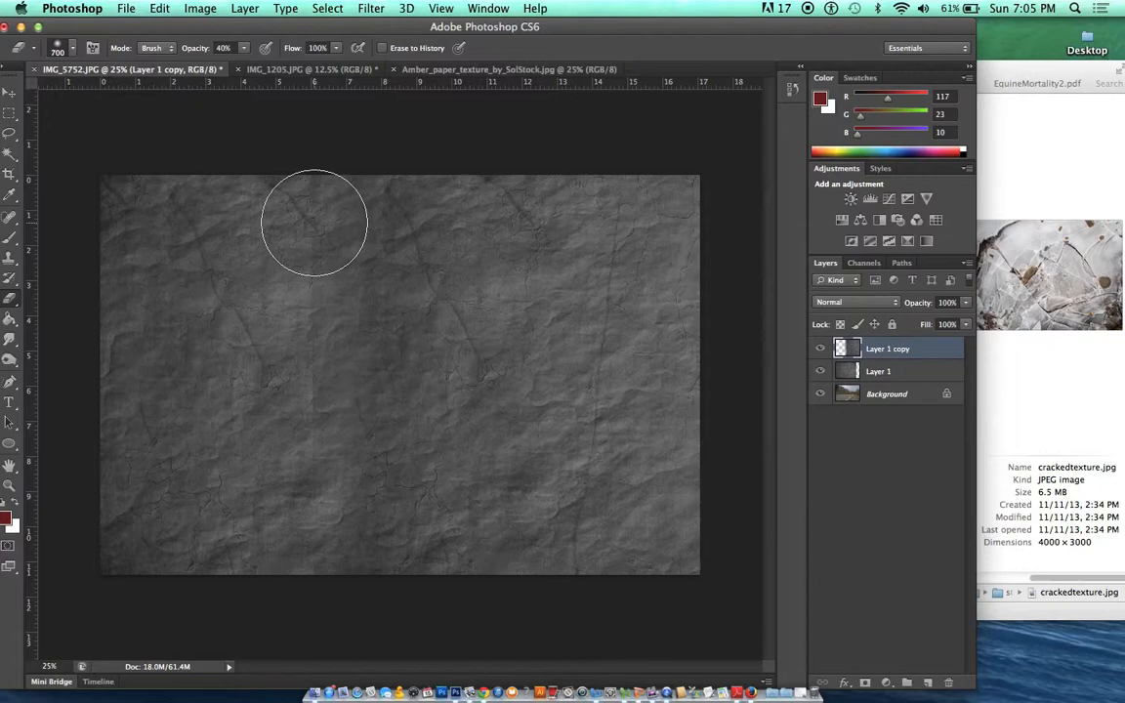
- Merge the two texture layers, set the merged layer's blend mode to Overlay, and compare the photo with and without it
{"action": "left_click", "coordinate": [891, 371], "text": "shift"}
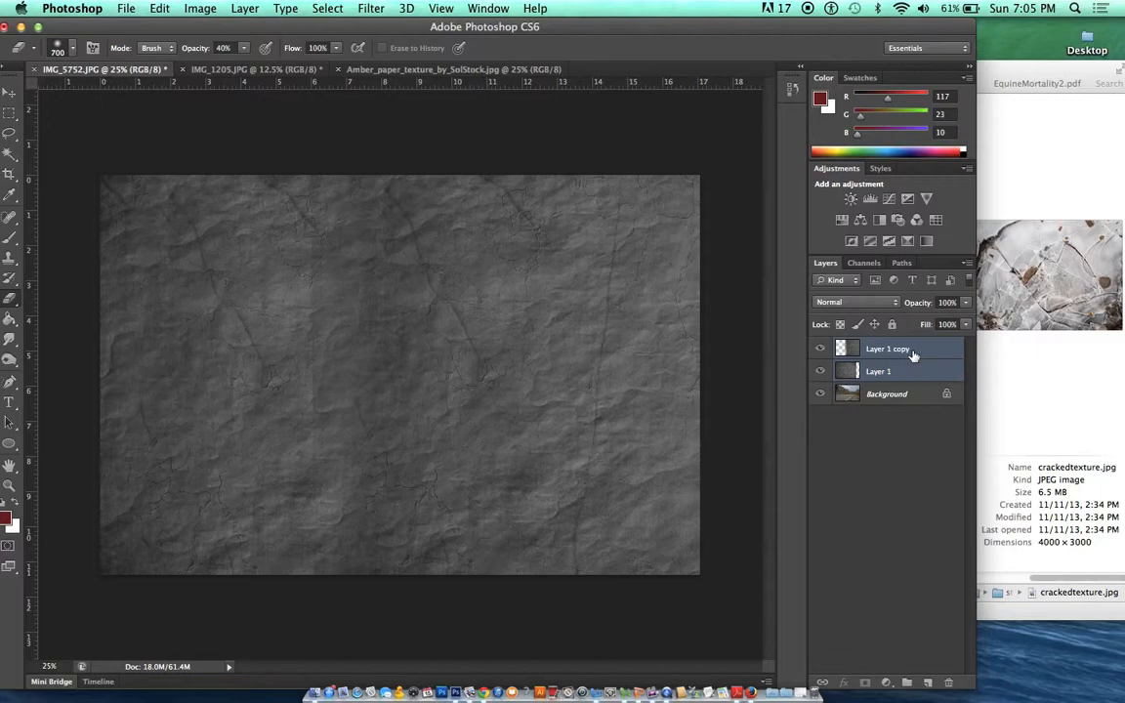
{"action": "key", "text": "super+e"}
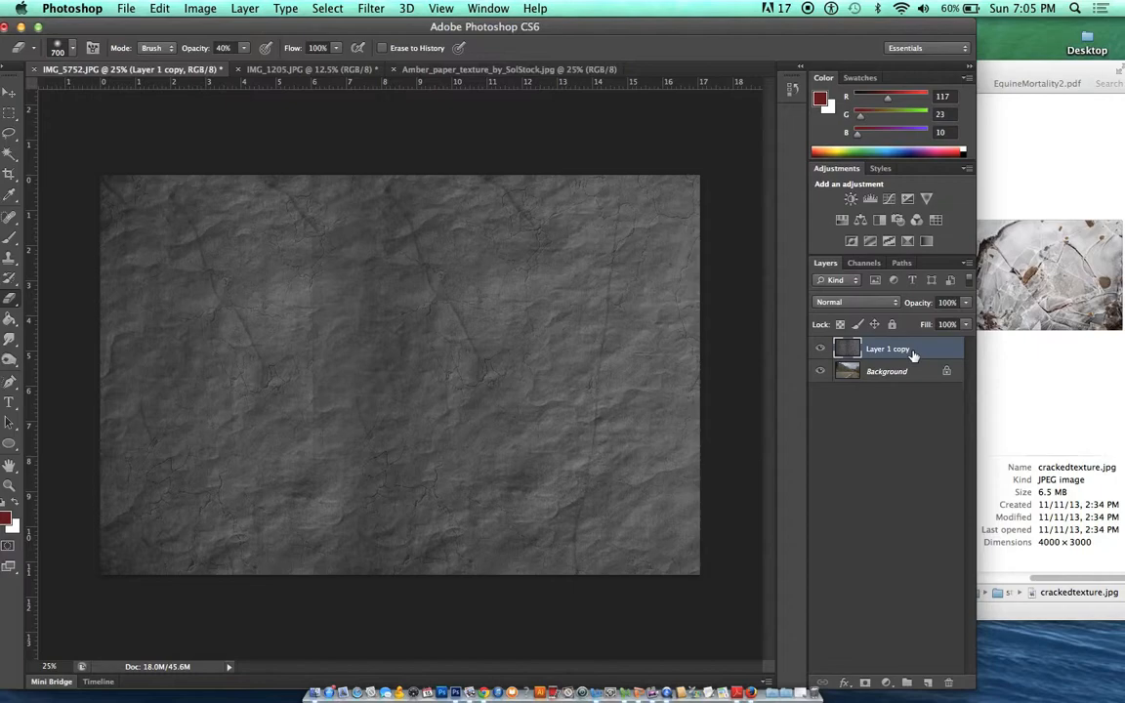
{"action": "left_click", "coordinate": [841, 305]}
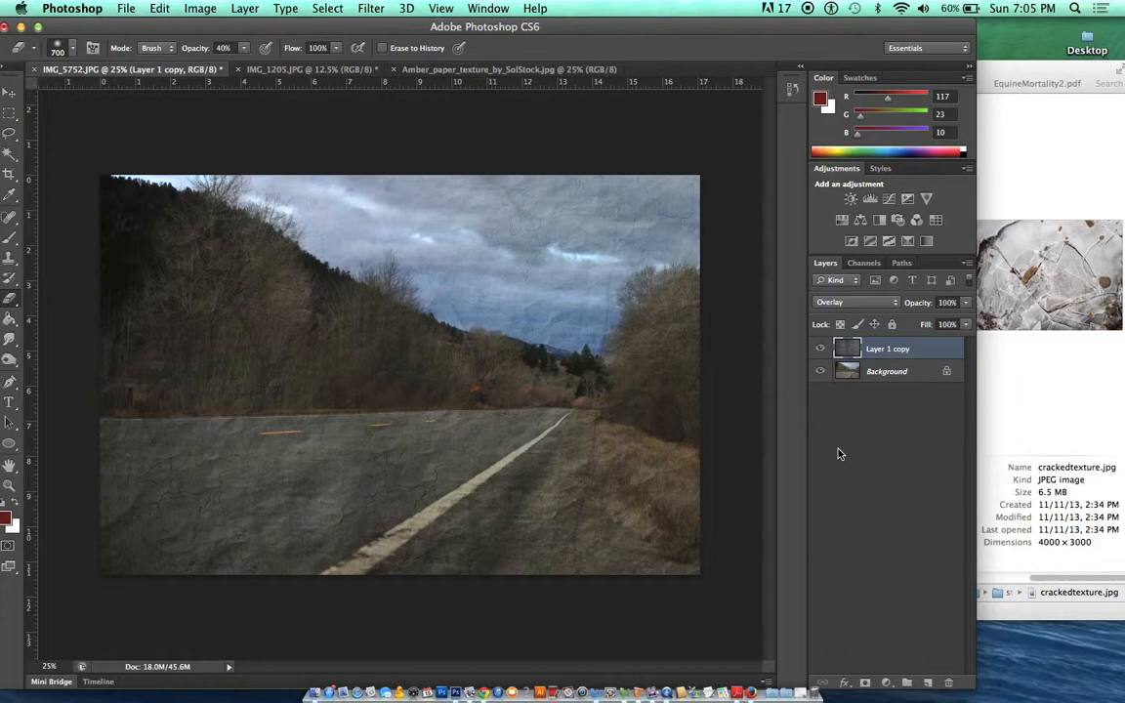
{"action": "left_click", "coordinate": [822, 350]}
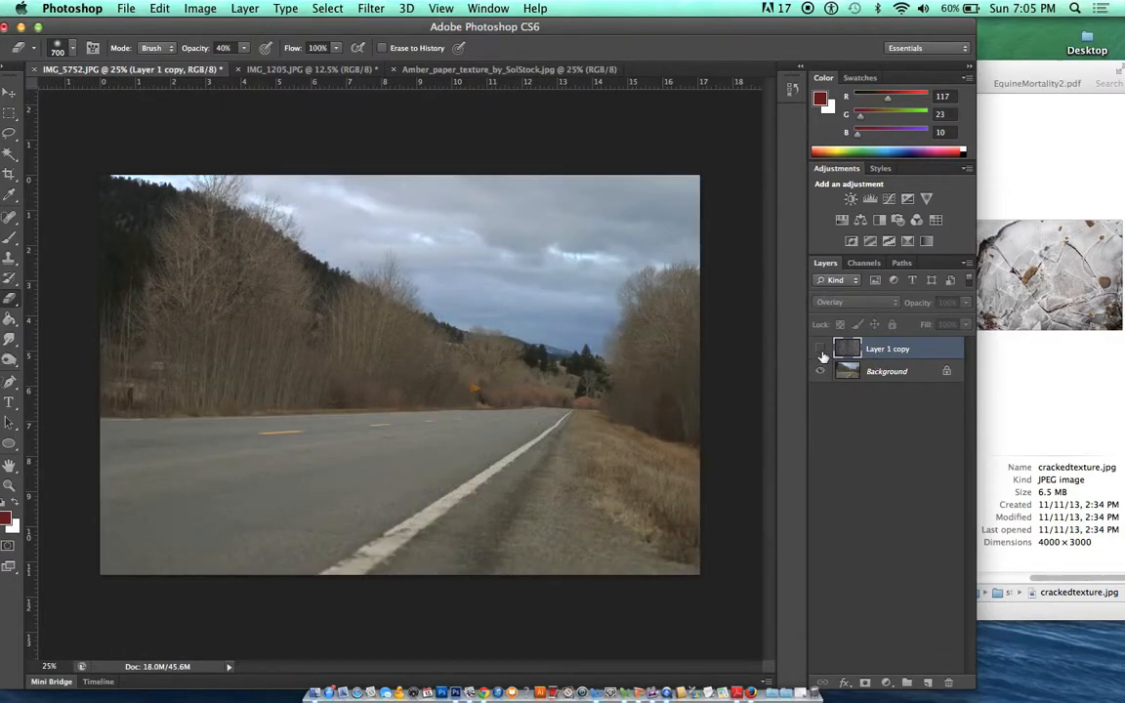
{"action": "left_click", "coordinate": [821, 351]}
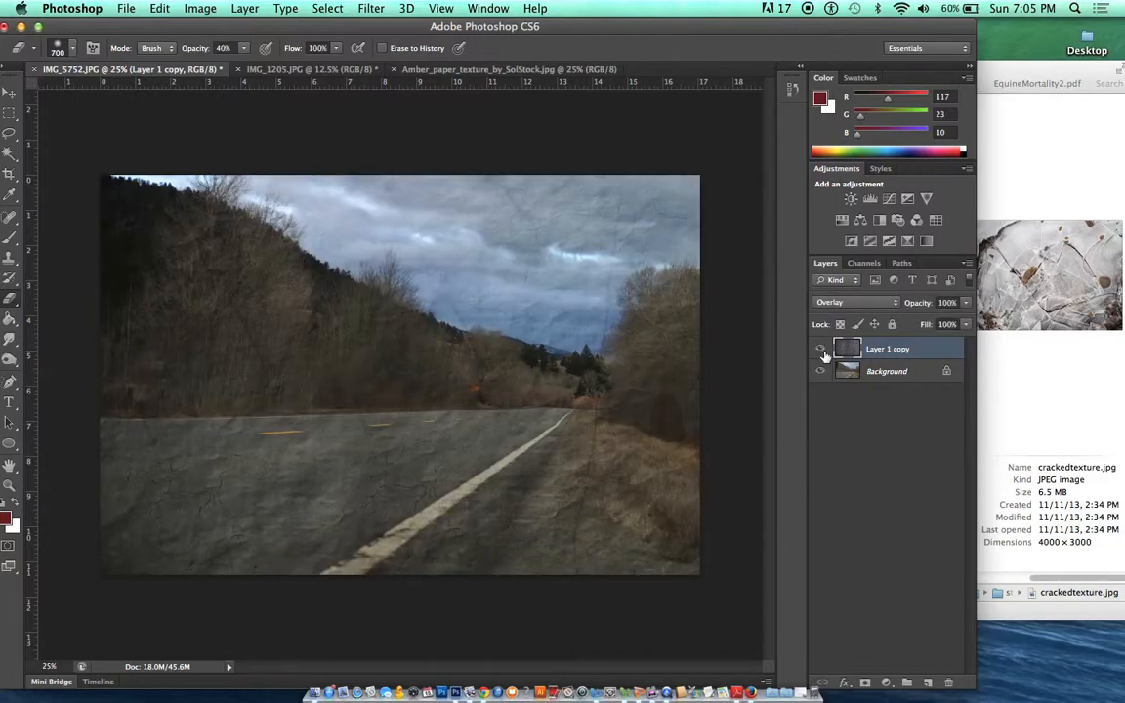
- Add a Black & White adjustment layer above the texture and set its blend mode to Overlay
{"action": "left_click", "coordinate": [887, 681]}
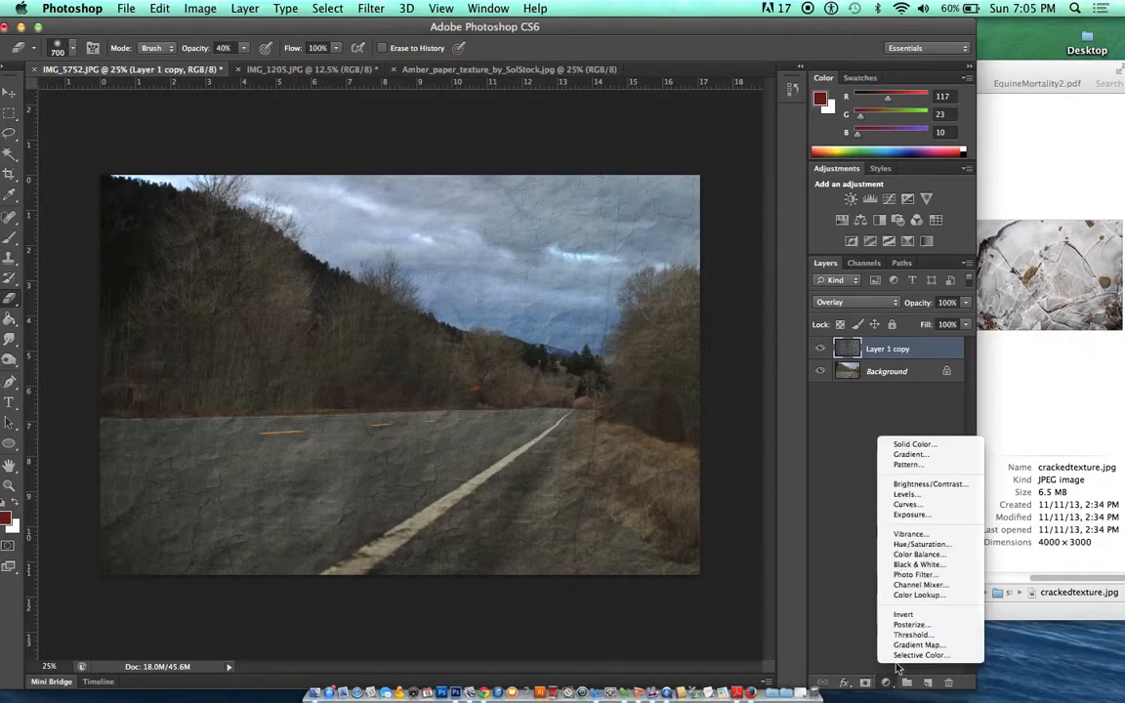
{"action": "left_click", "coordinate": [915, 571]}
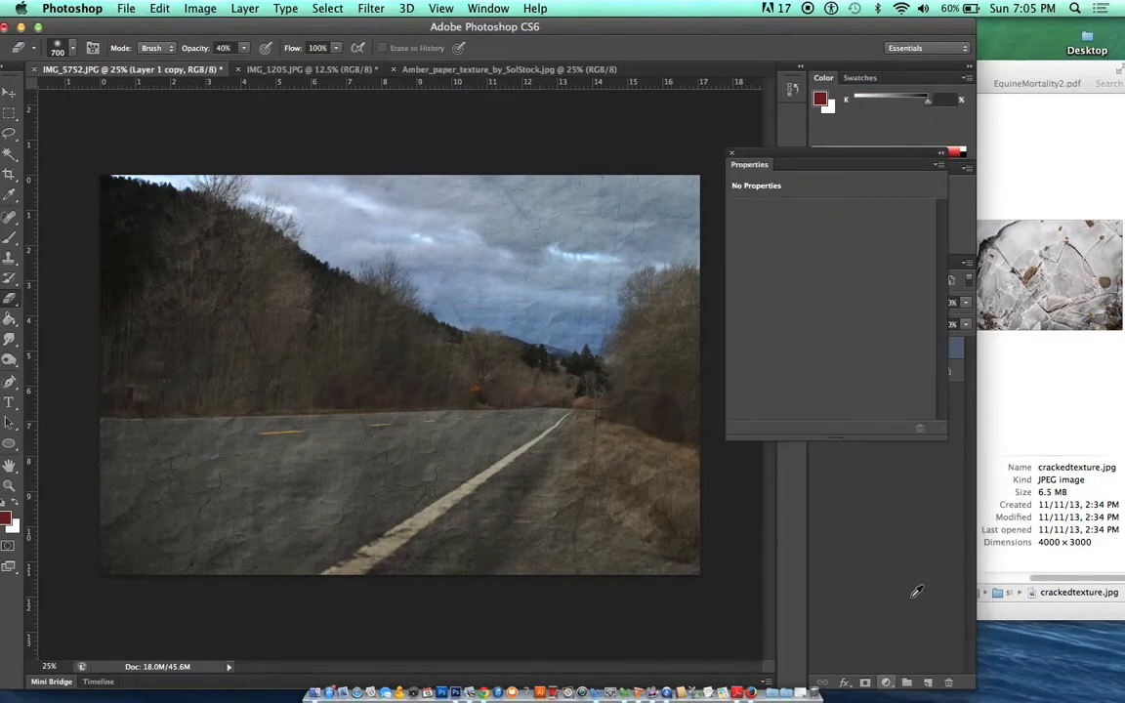
{"action": "left_click", "coordinate": [730, 154]}
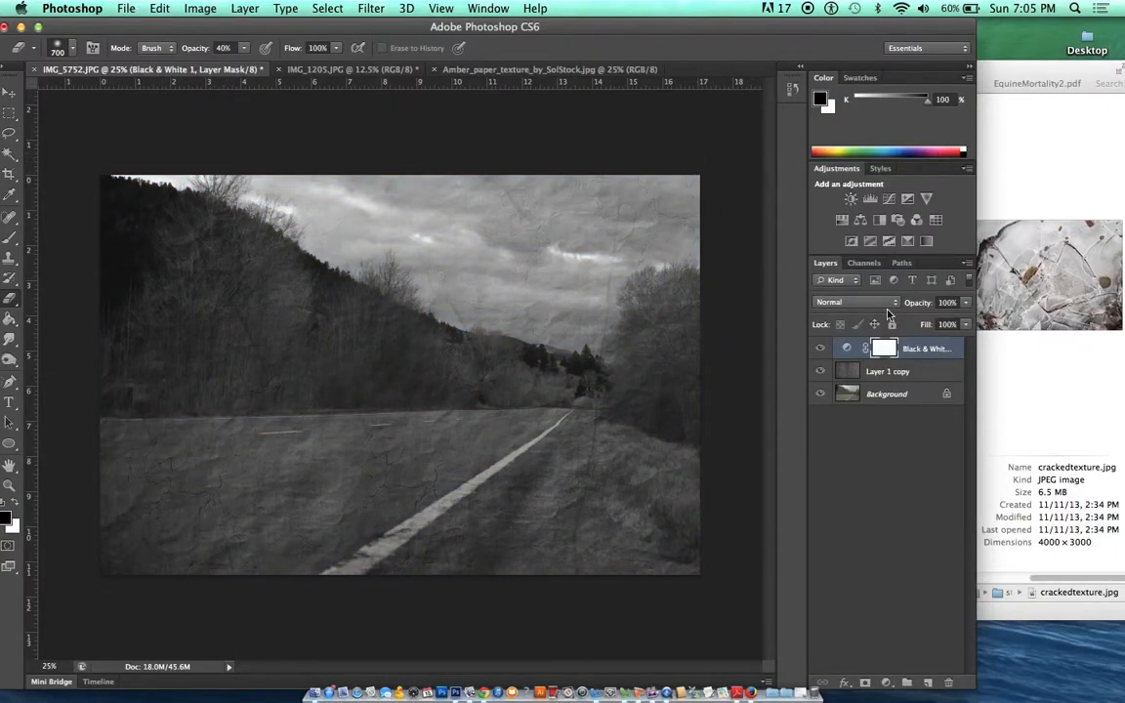
{"action": "left_click", "coordinate": [869, 303]}
{"action": "left_click", "coordinate": [865, 452]}
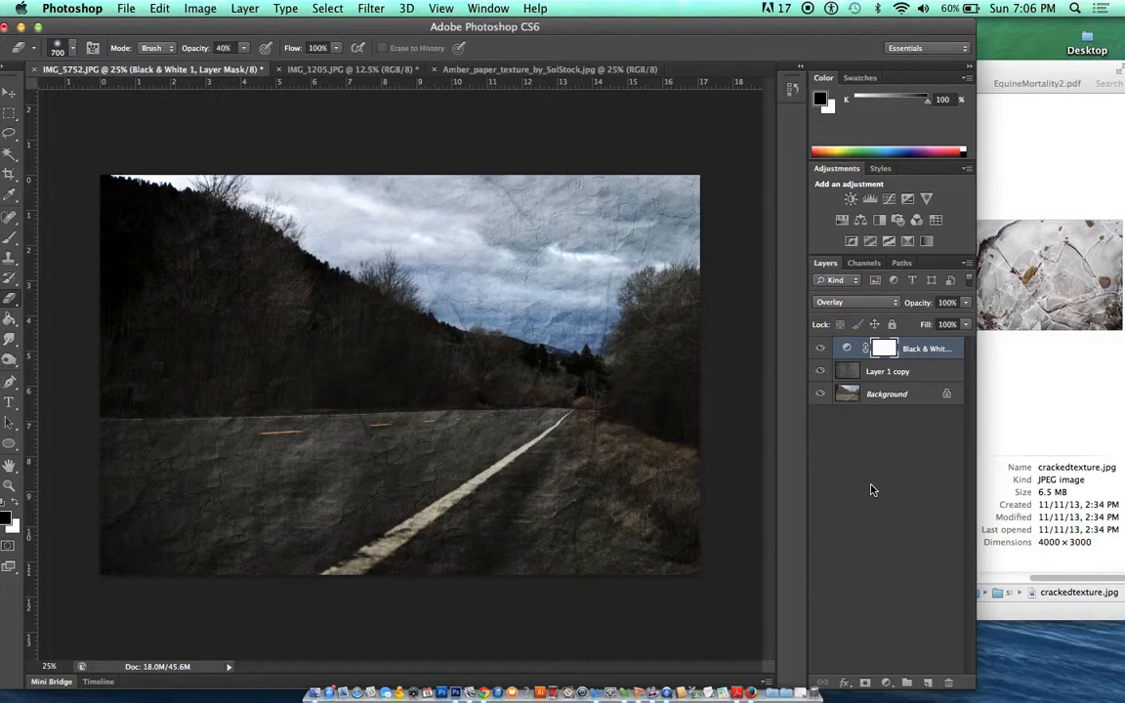
- Switch to the IMG_1205 turkey photo and set the metaltexture layer's blend mode to Overlay
{"action": "left_click", "coordinate": [357, 69]}
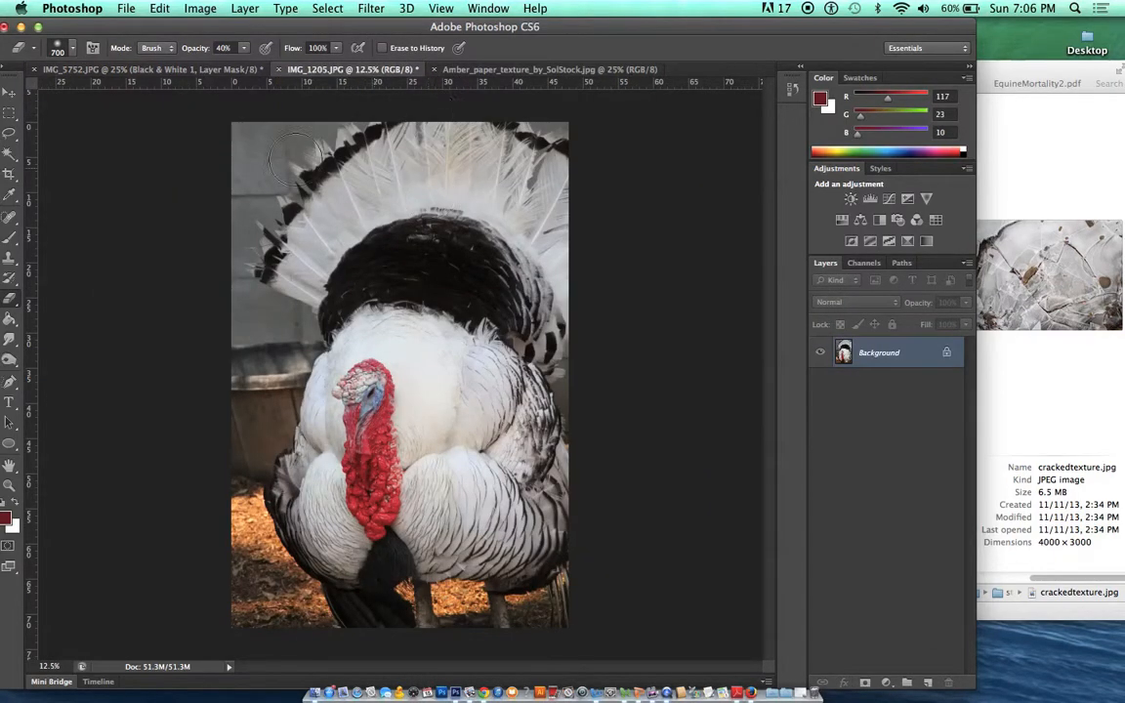
{"action": "left_click_drag", "start_coordinate": [227, 79], "coordinate": [226, 69]}
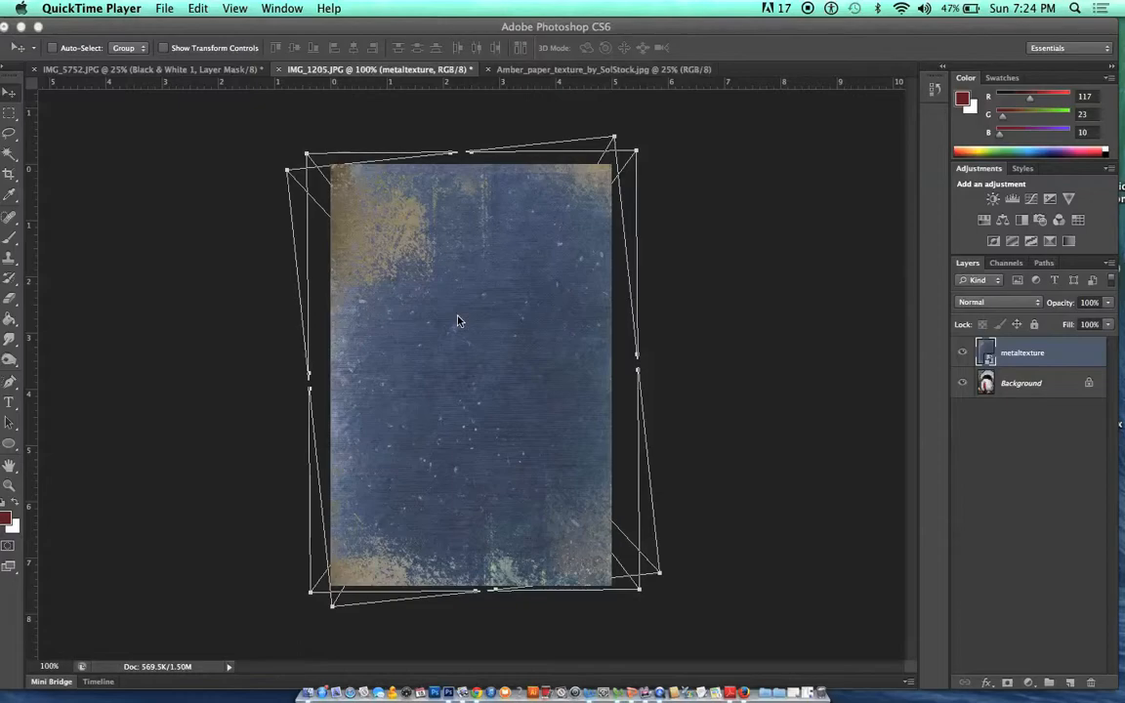
{"action": "left_click", "coordinate": [984, 305]}
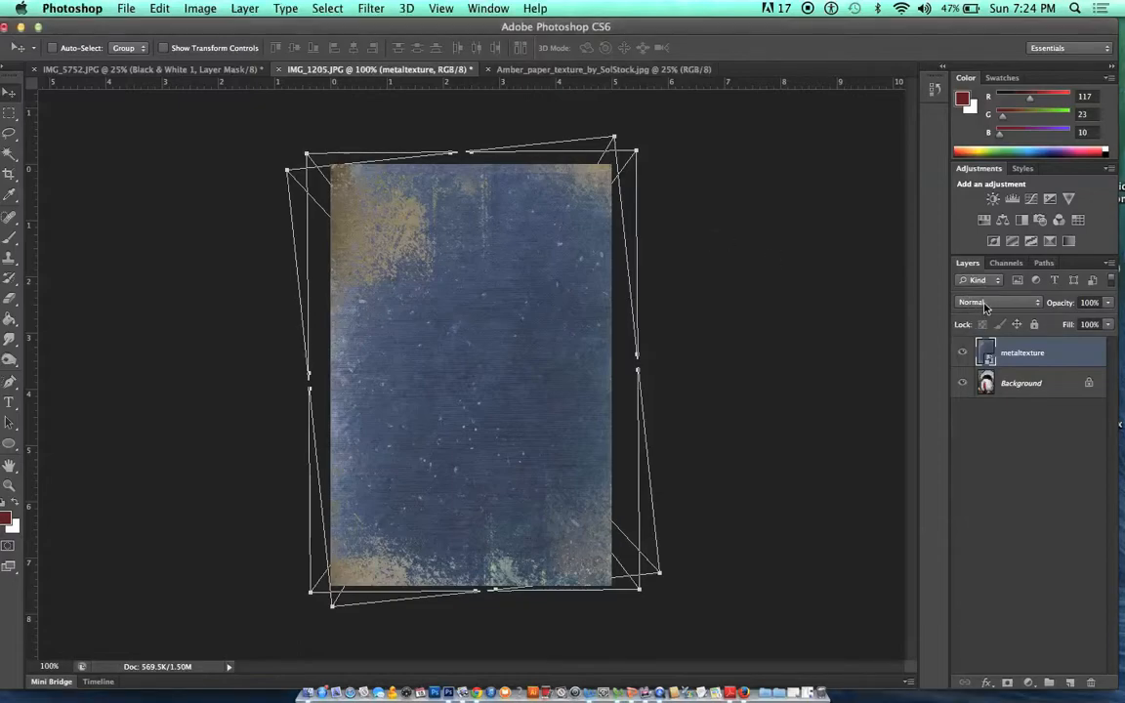
{"action": "left_click", "coordinate": [985, 304]}
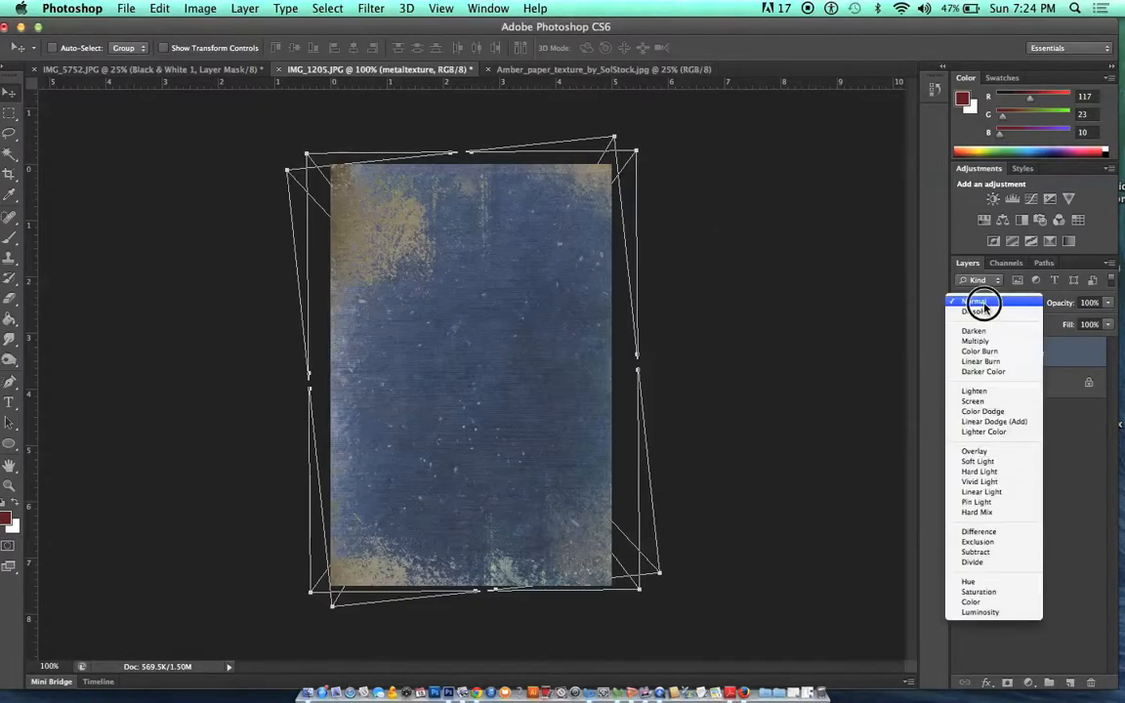
{"action": "left_click", "coordinate": [963, 452]}
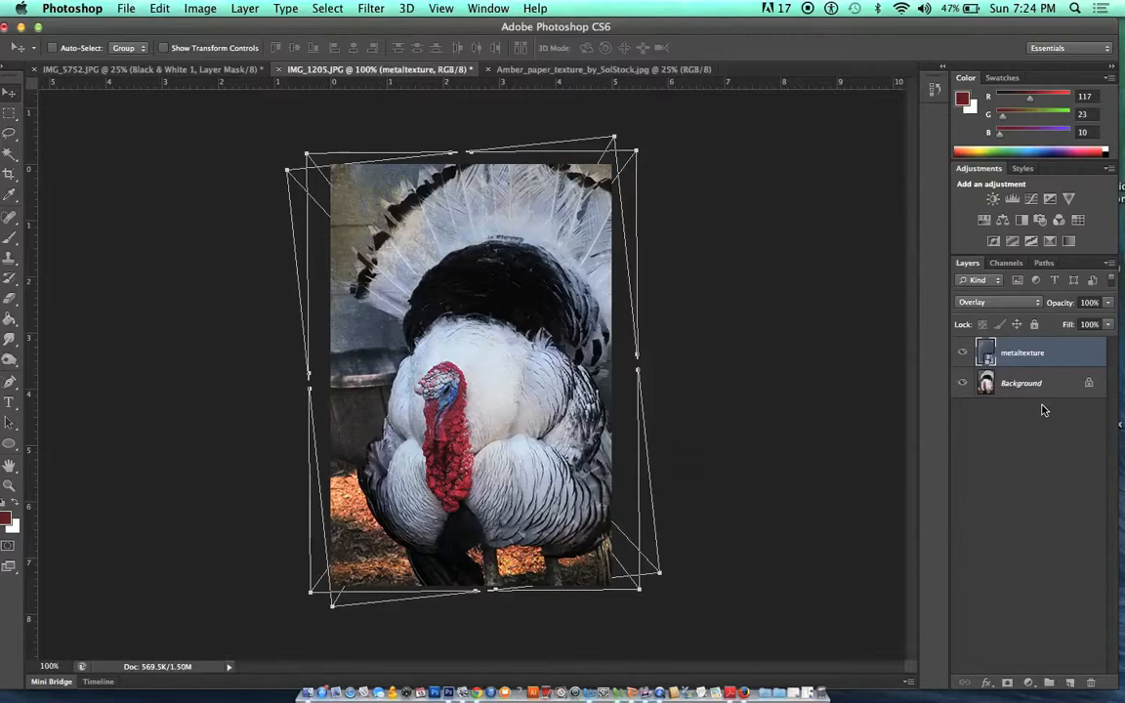
- Set the metaltexture layer's blend mode to Normal
{"action": "left_click", "coordinate": [1015, 304]}
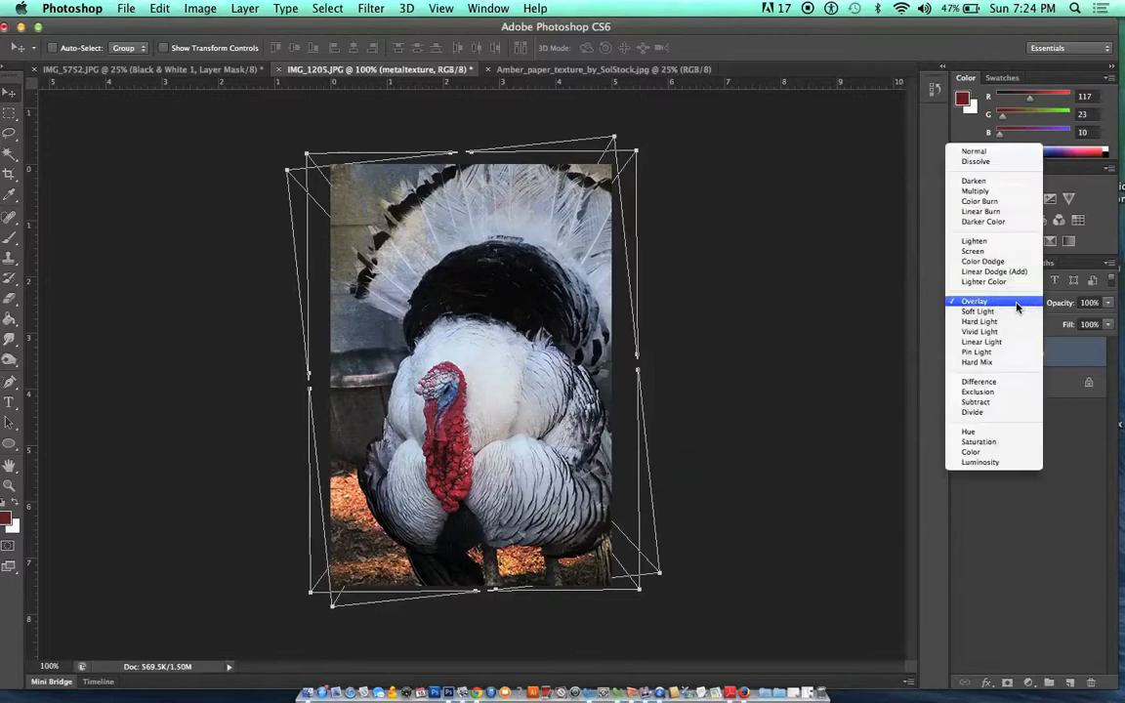
{"action": "left_click", "coordinate": [1000, 85]}
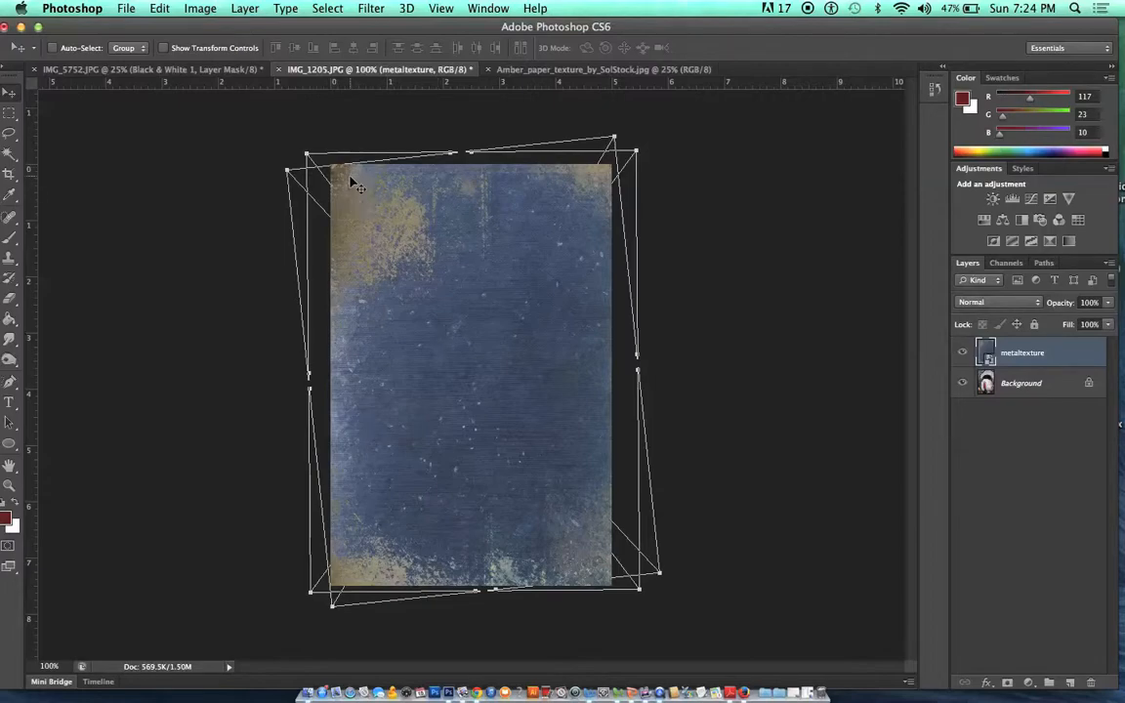
{"action": "left_click", "coordinate": [126, 8]}
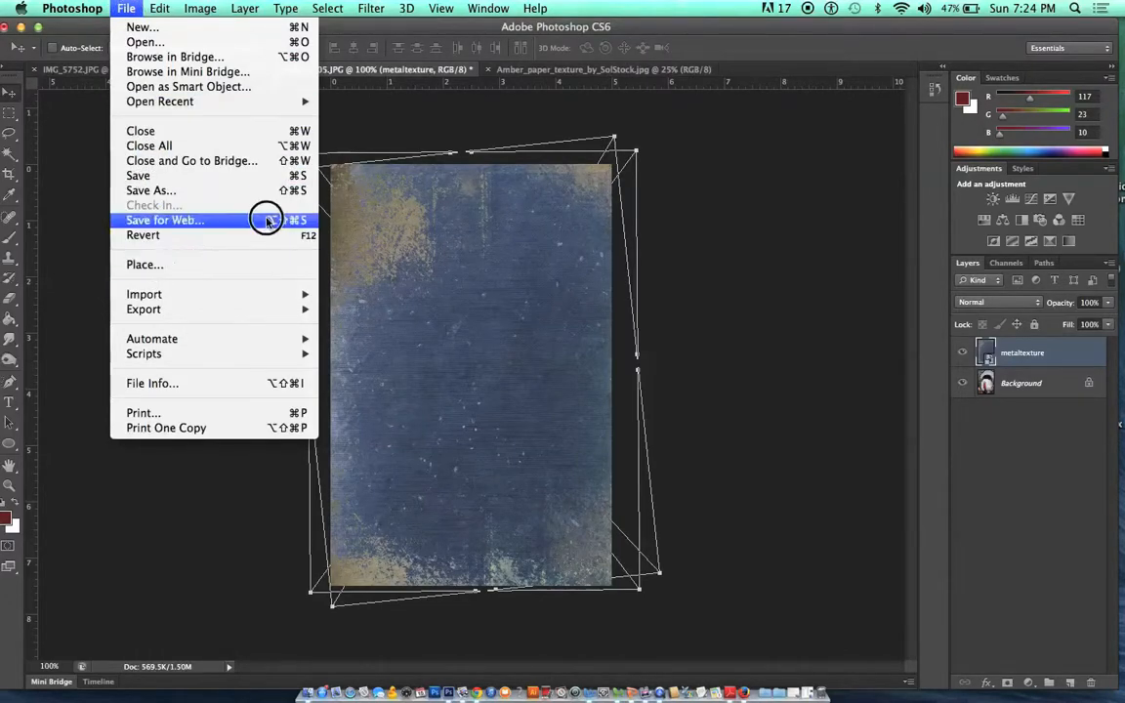
{"action": "left_click", "coordinate": [422, 149]}
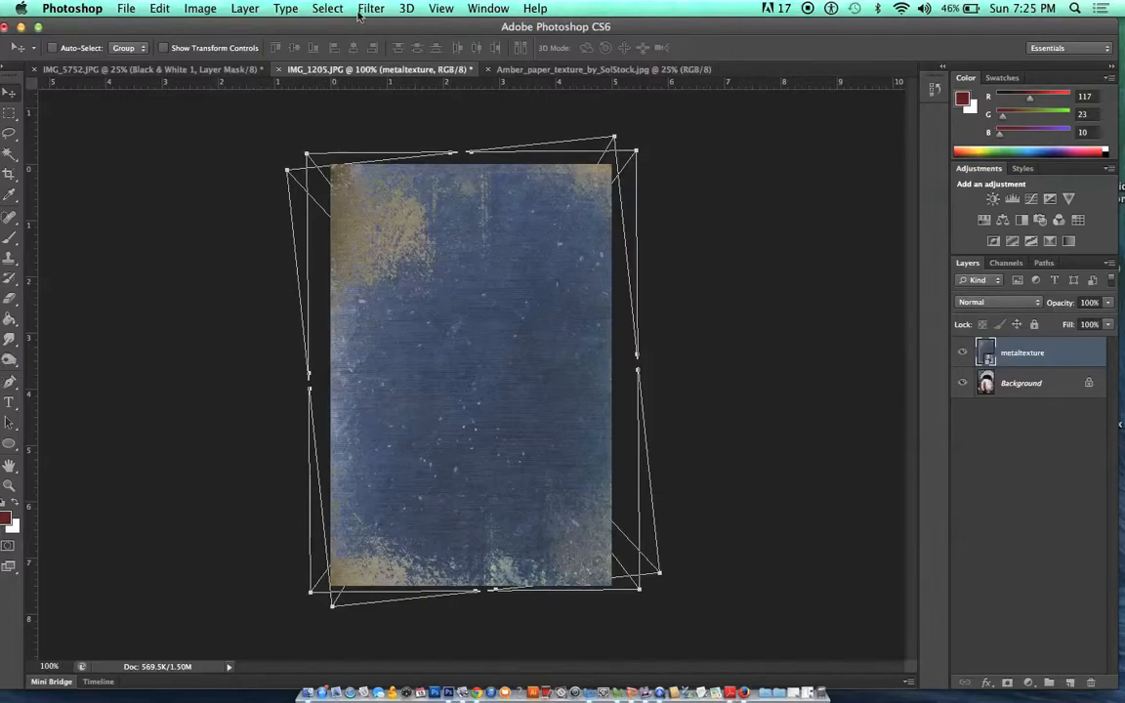
- Rasterize the metaltexture smart object and desaturate the layer to grayscale
{"action": "left_click", "coordinate": [244, 9]}
{"action": "mouse_move", "coordinate": [261, 293]}
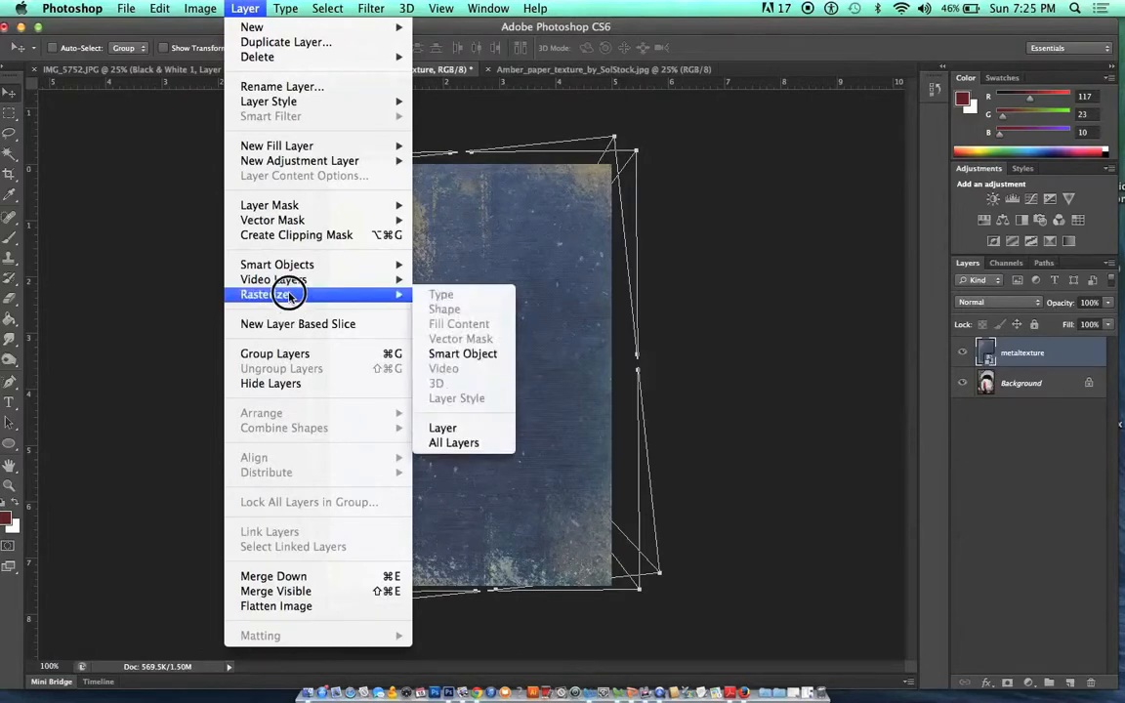
{"action": "left_click", "coordinate": [459, 351]}
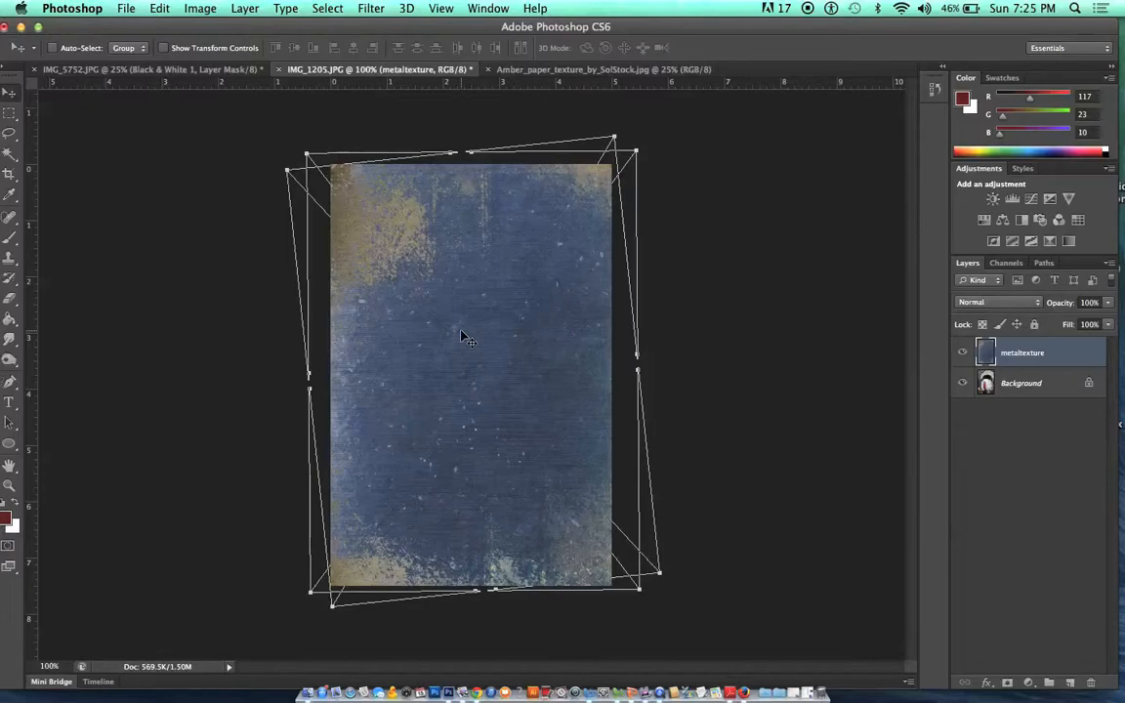
{"action": "key", "text": "super+shift+u"}
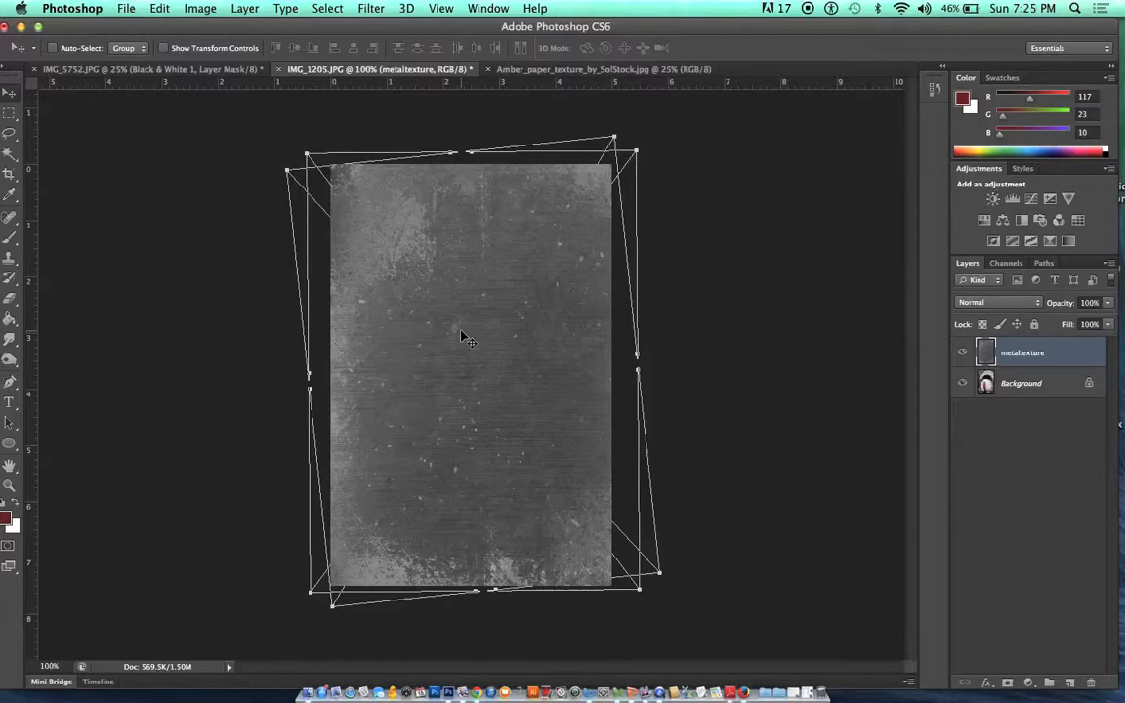
- Set the desaturated metaltexture layer's blend mode to Overlay and compare the turkey photo with and without it
{"action": "left_click", "coordinate": [996, 302]}
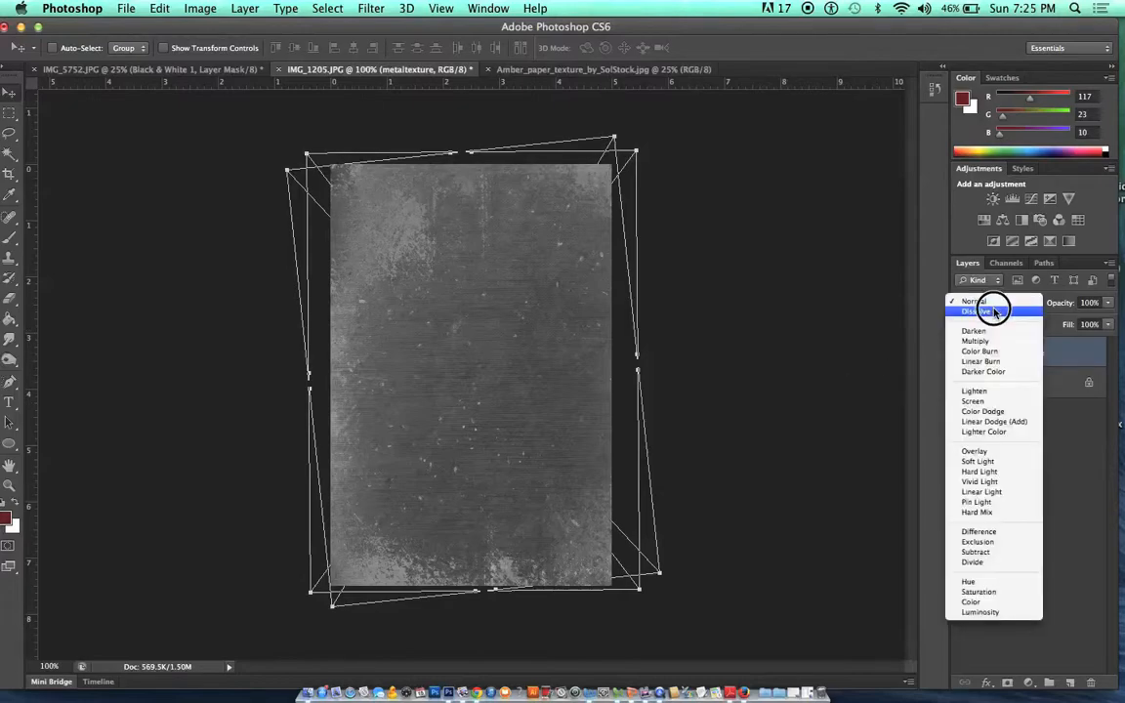
{"action": "left_click", "coordinate": [975, 453]}
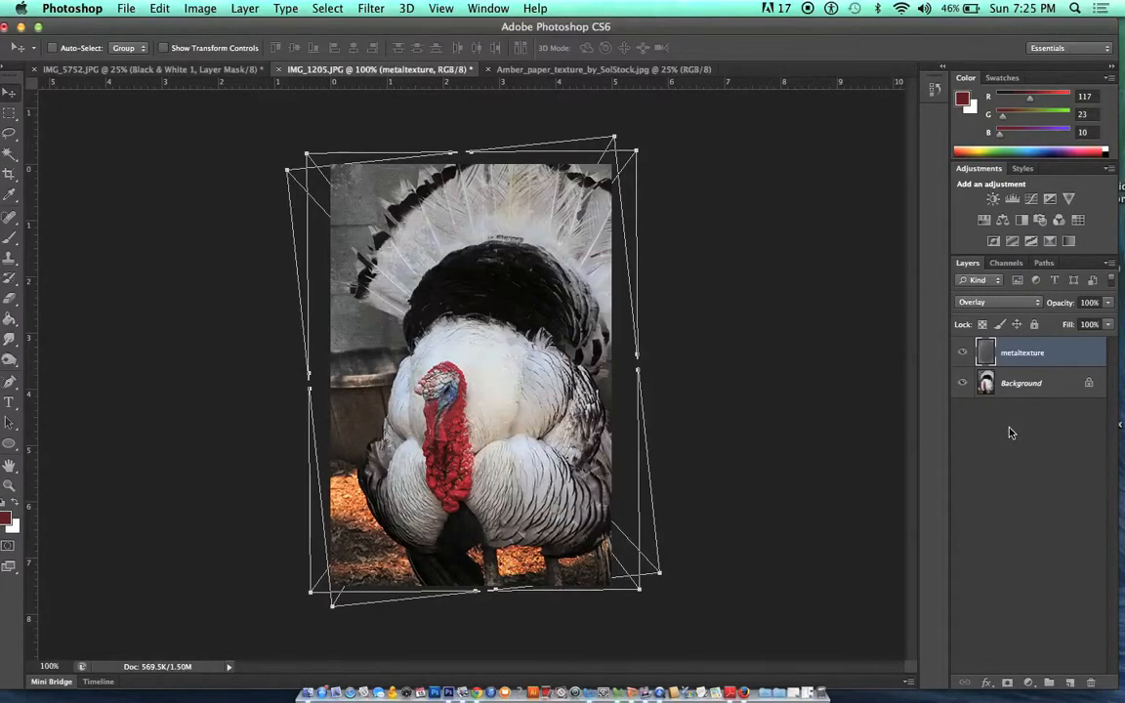
{"action": "left_click", "coordinate": [962, 355]}
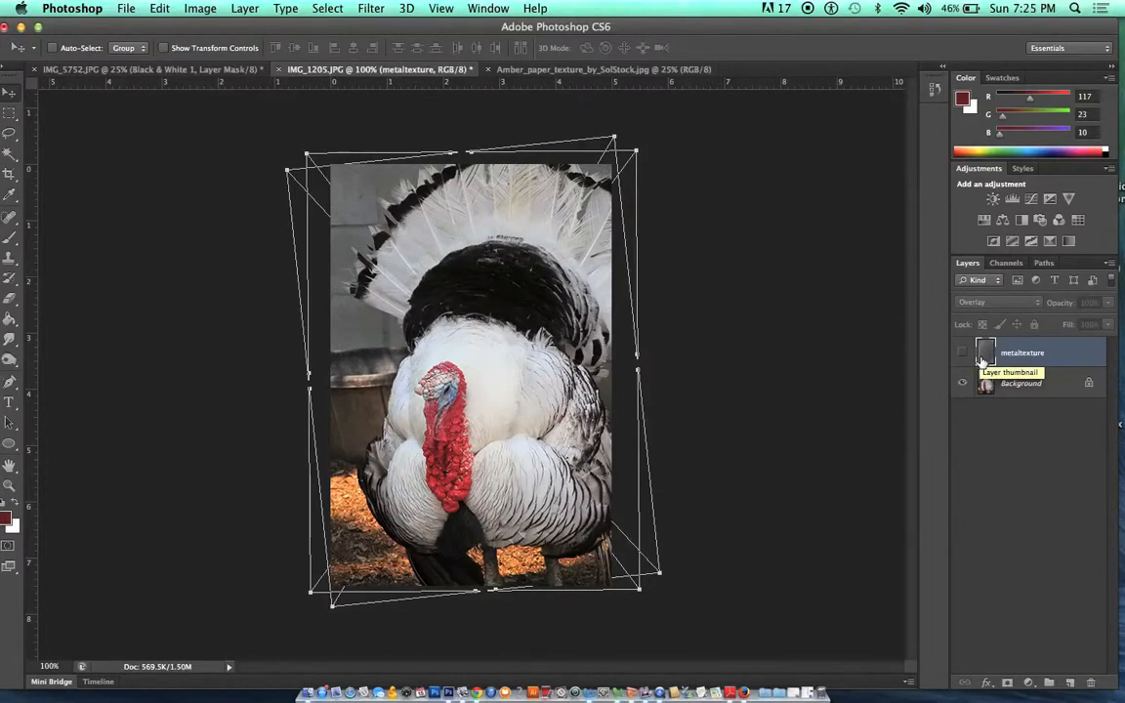
{"action": "left_click", "coordinate": [962, 357]}
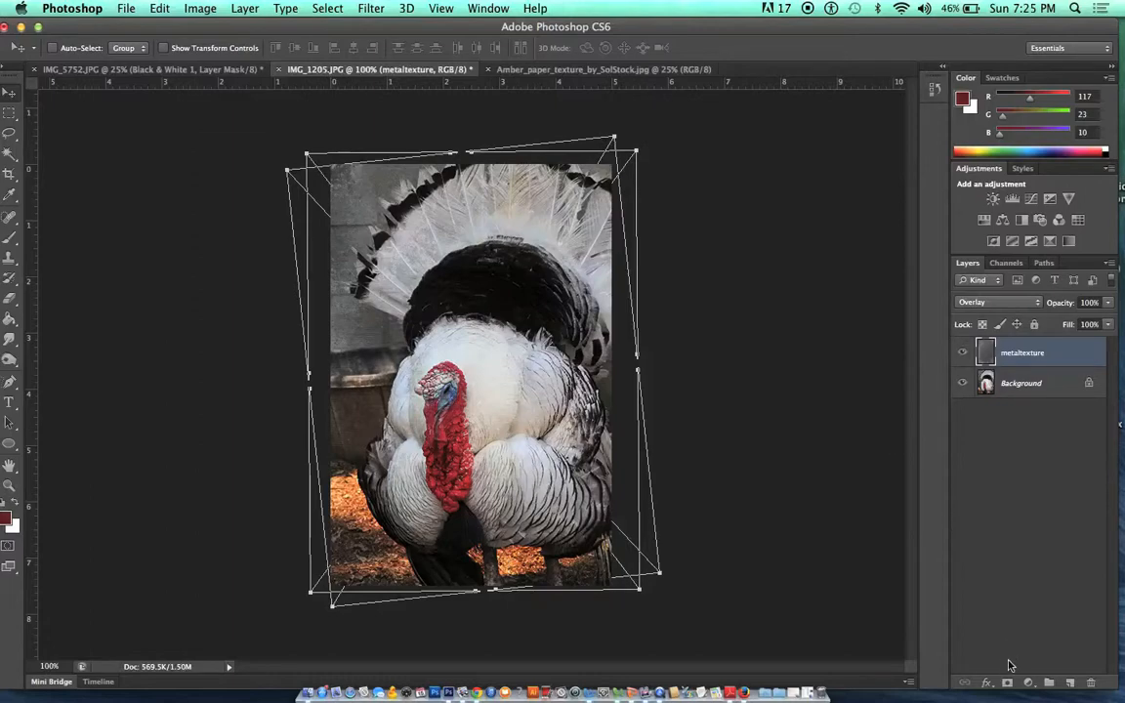
- Add a Levels adjustment layer above metaltexture and clip it to that layer
{"action": "left_click", "coordinate": [1027, 682]}
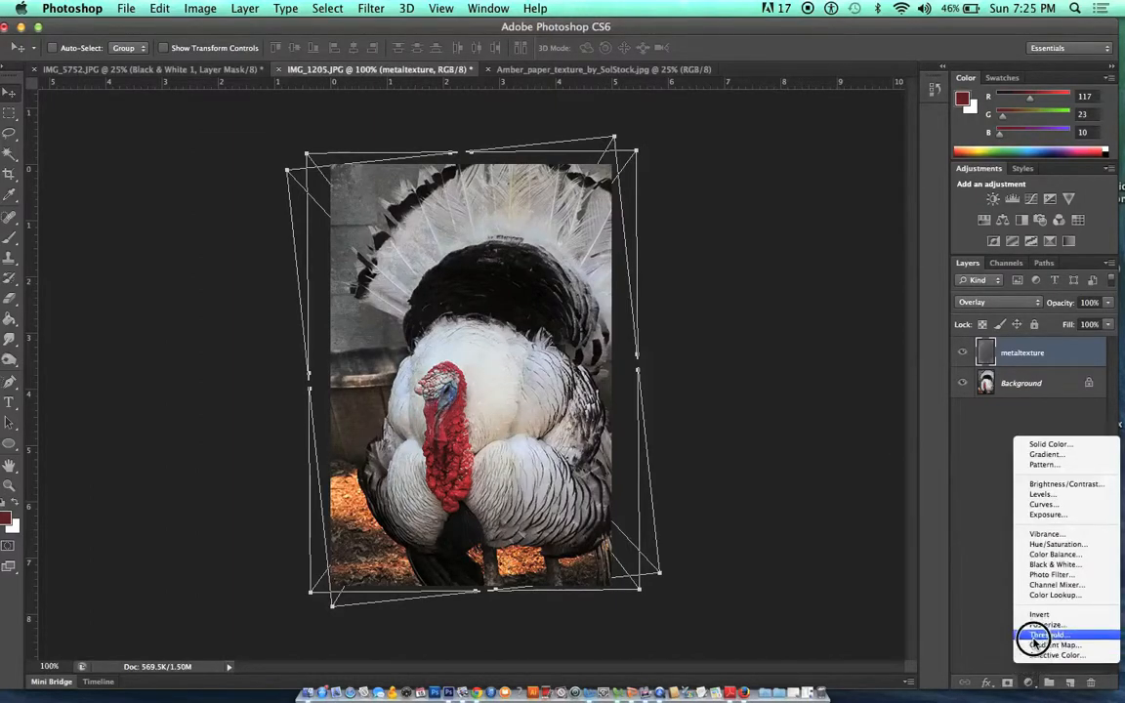
{"action": "left_click", "coordinate": [1091, 496]}
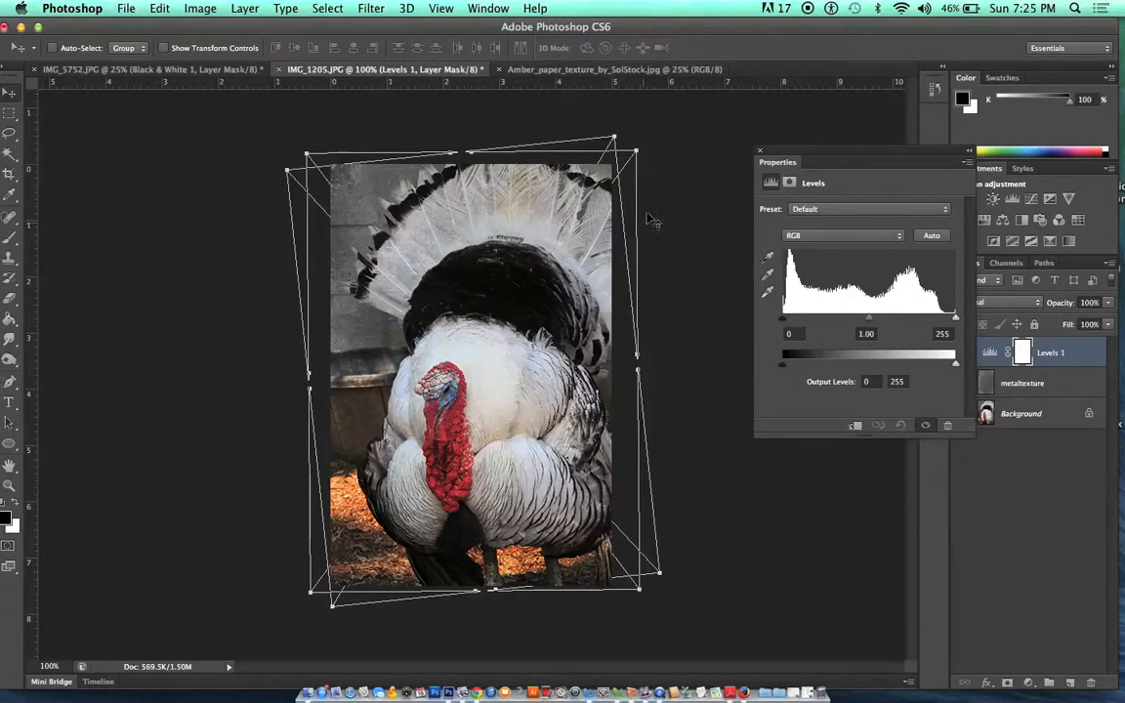
{"action": "left_click_drag", "start_coordinate": [836, 155], "coordinate": [793, 154]}
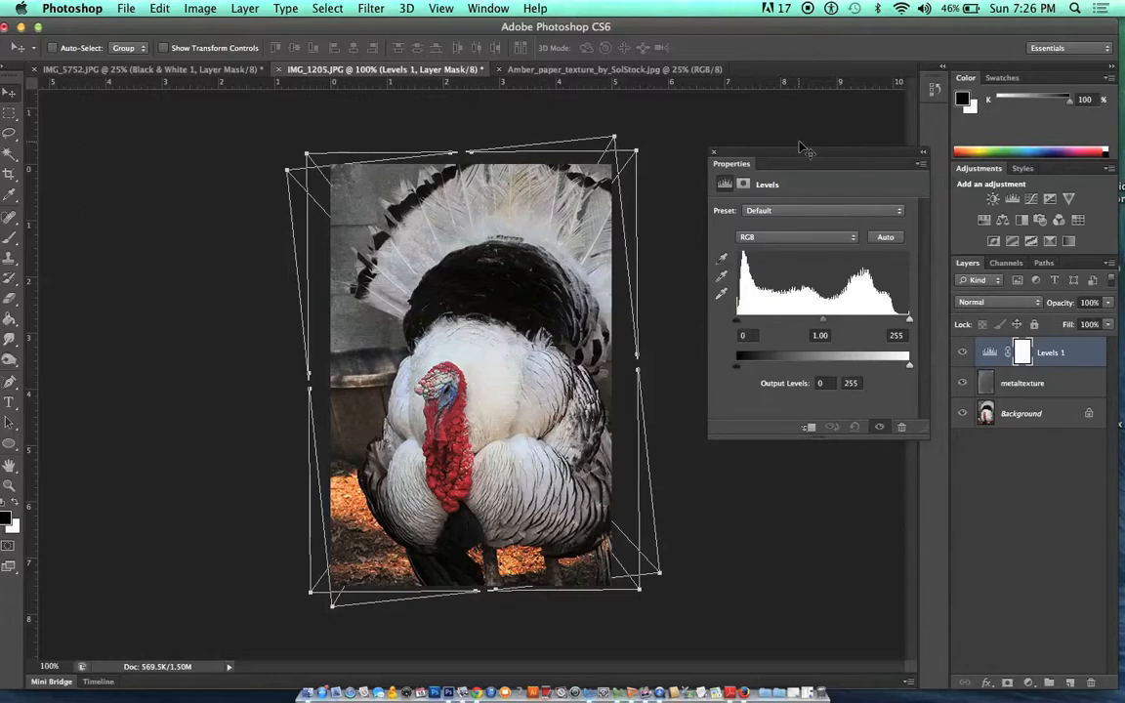
{"action": "left_click", "coordinate": [1044, 363], "text": "alt"}
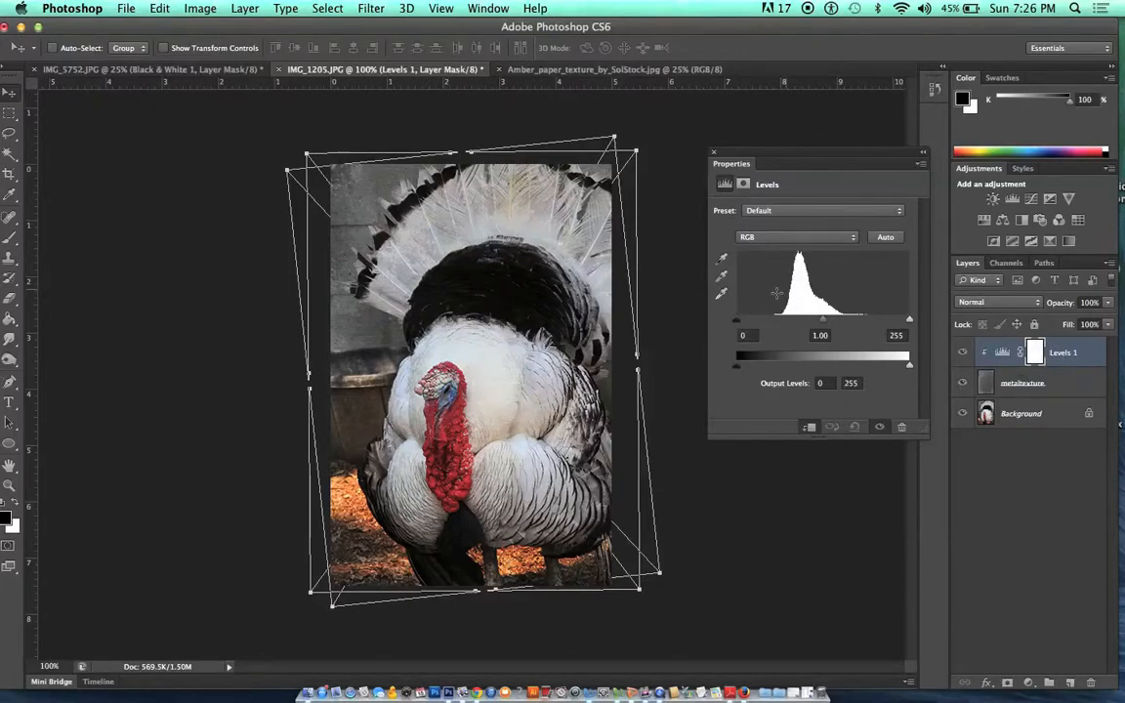
- Strengthen the texture's contrast in the clipped Levels adjustment with a black input level of 82 and a white input level of 191
{"action": "left_click_drag", "start_coordinate": [738, 322], "coordinate": [769, 322]}
{"action": "left_click_drag", "start_coordinate": [908, 319], "coordinate": [866, 320]}
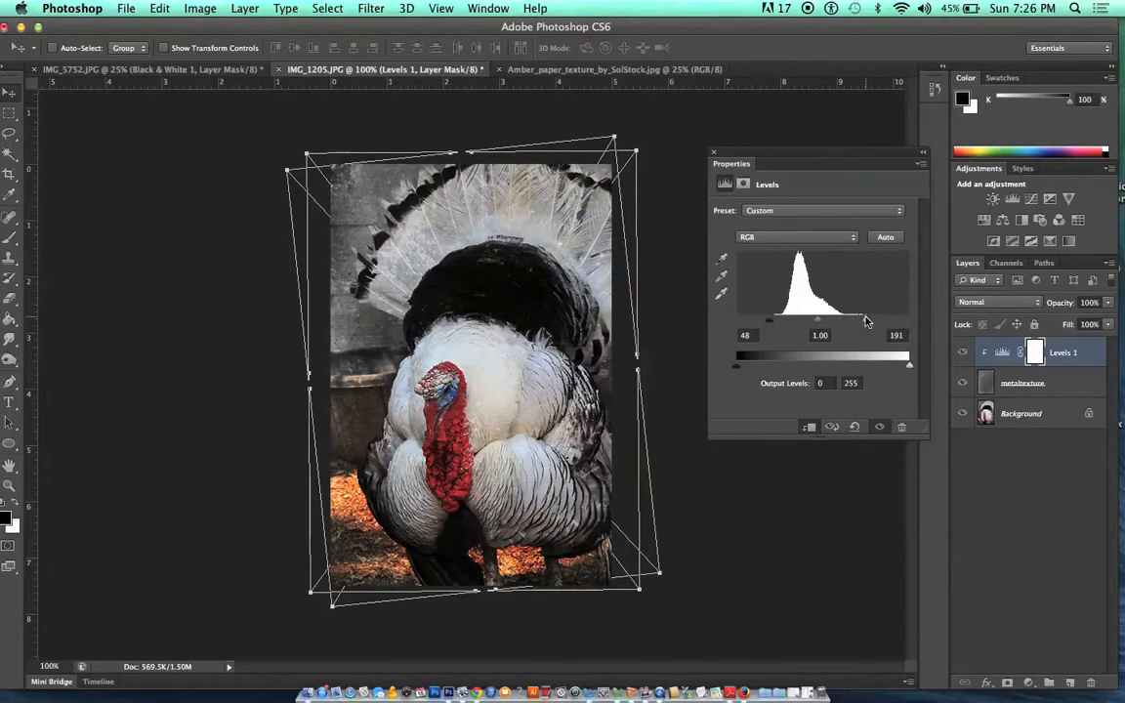
{"action": "left_click_drag", "start_coordinate": [767, 322], "coordinate": [793, 323]}
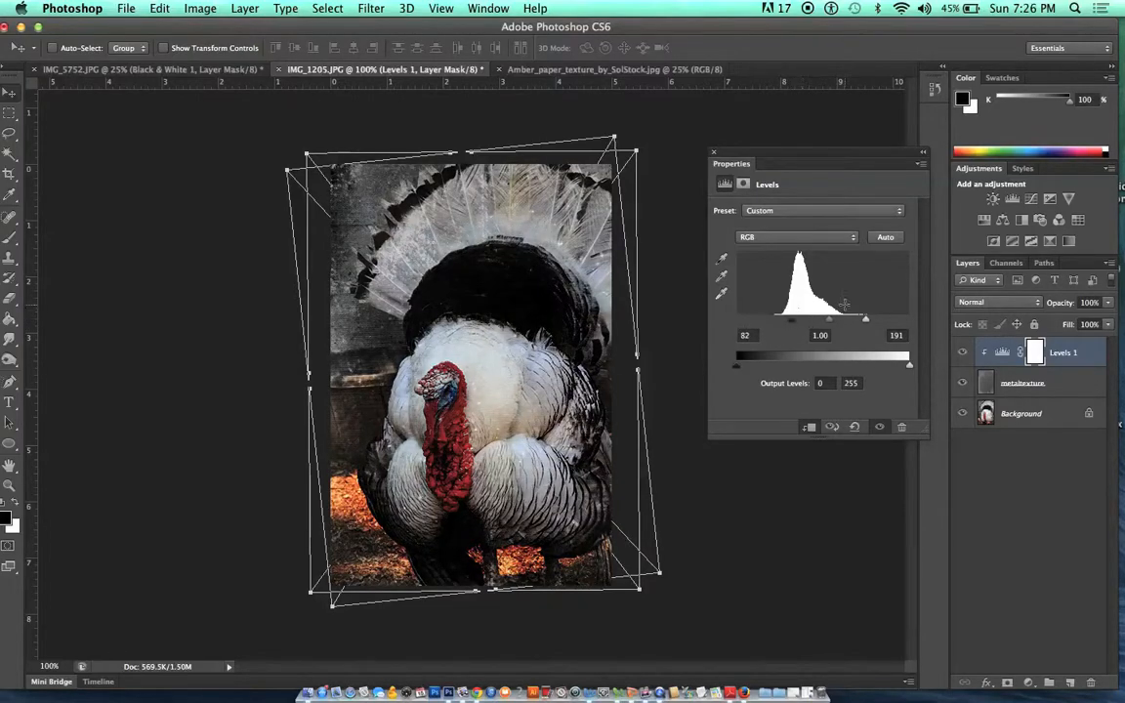